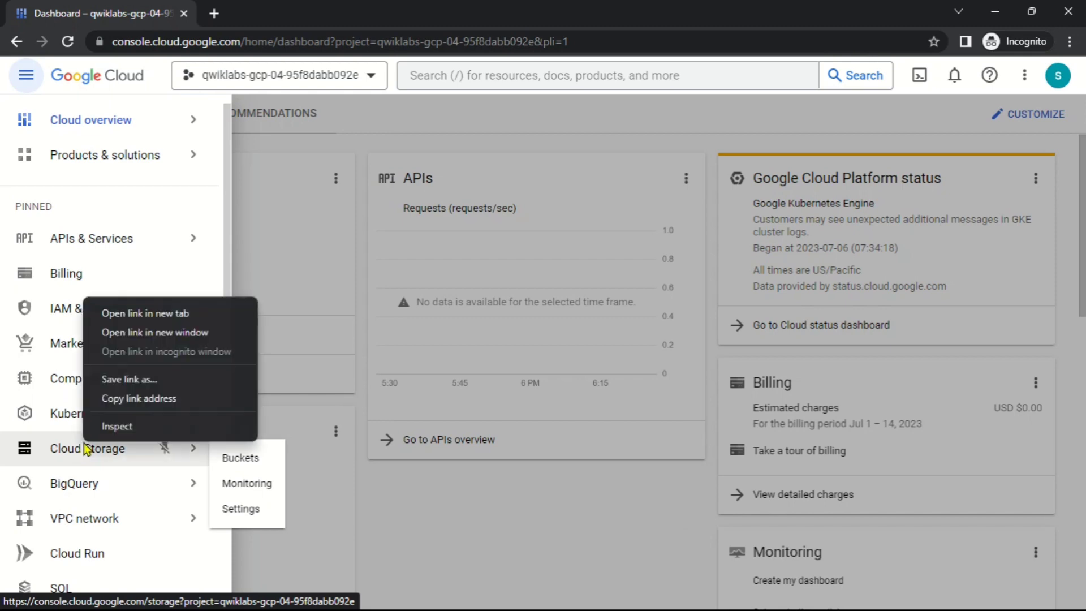
# - Open Cloud Storage in a new browser tab and copy the Task 1 bucket name from the lab instructions
pyautogui.click(108, 315)
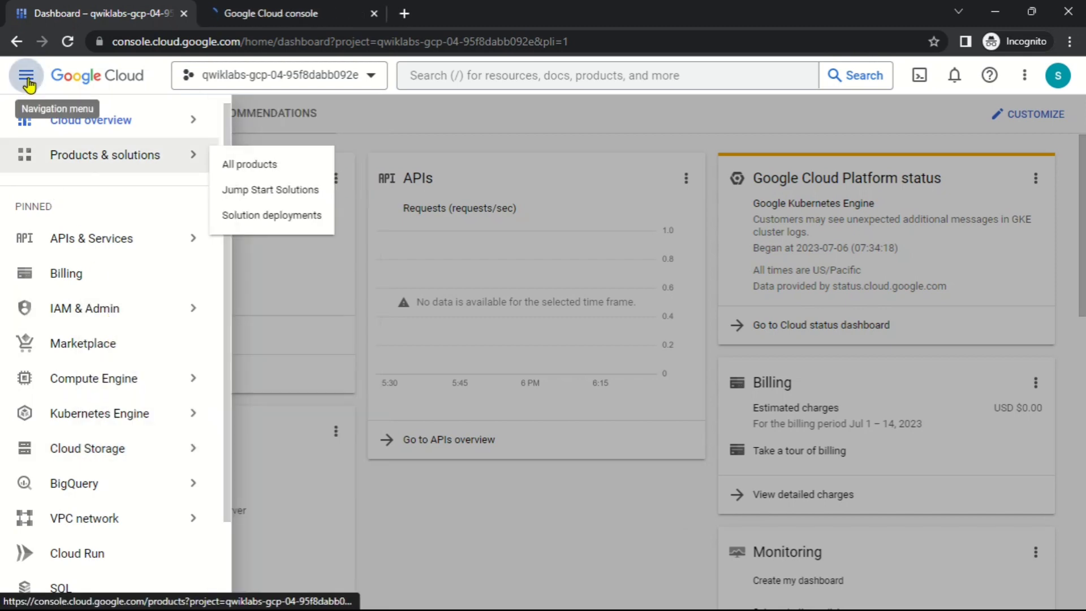
pyautogui.hotkey('alt', 'Tab')
pyautogui.click(947, 270)
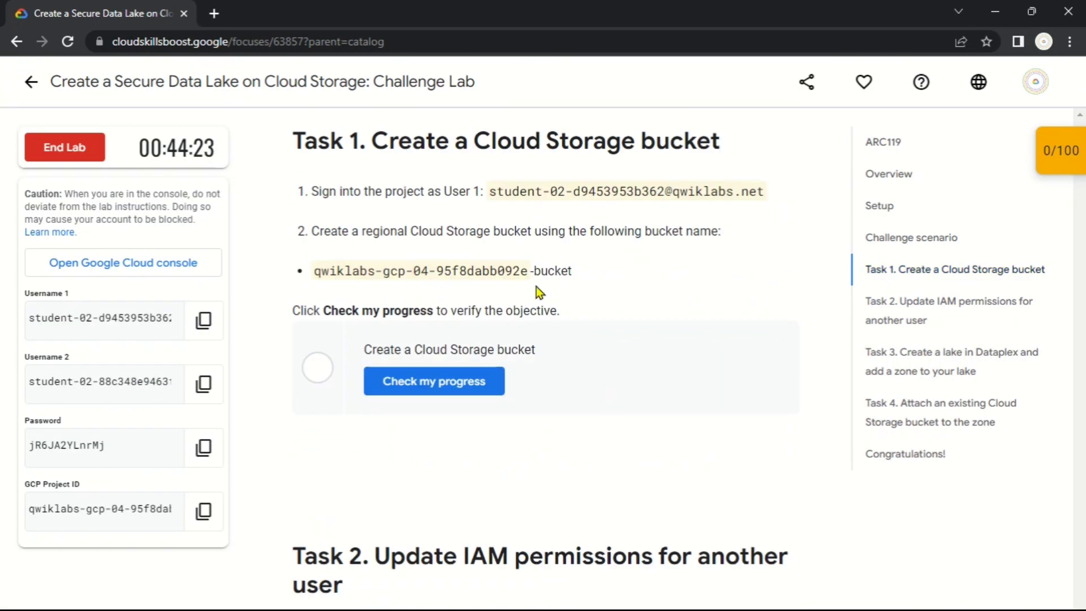
pyautogui.moveTo(314, 270); pyautogui.dragTo(541, 270)
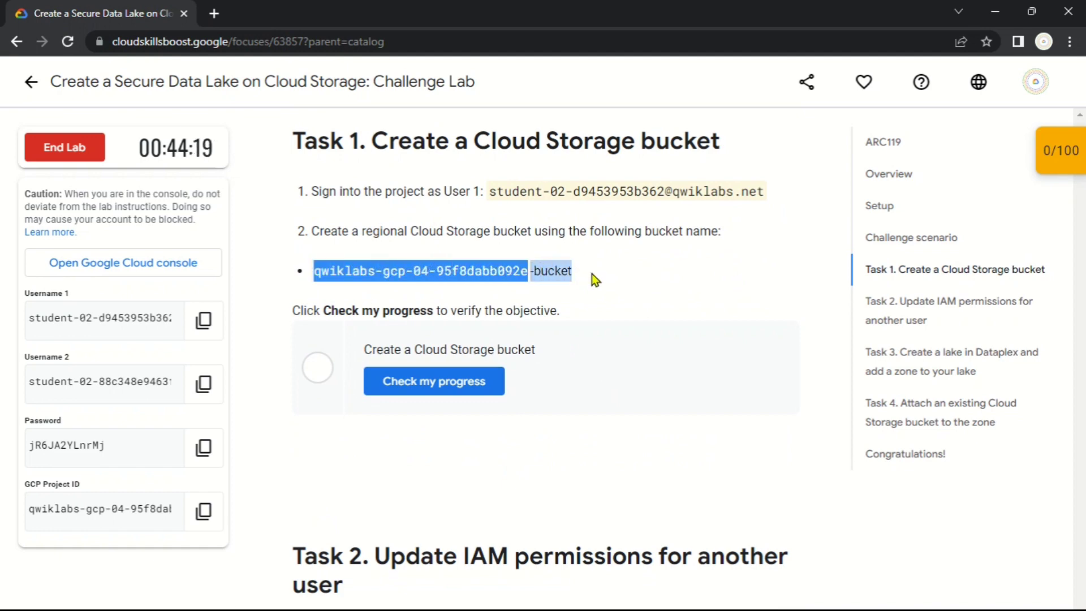
pyautogui.click(629, 281)
pyautogui.scroll(5, 629, 280)
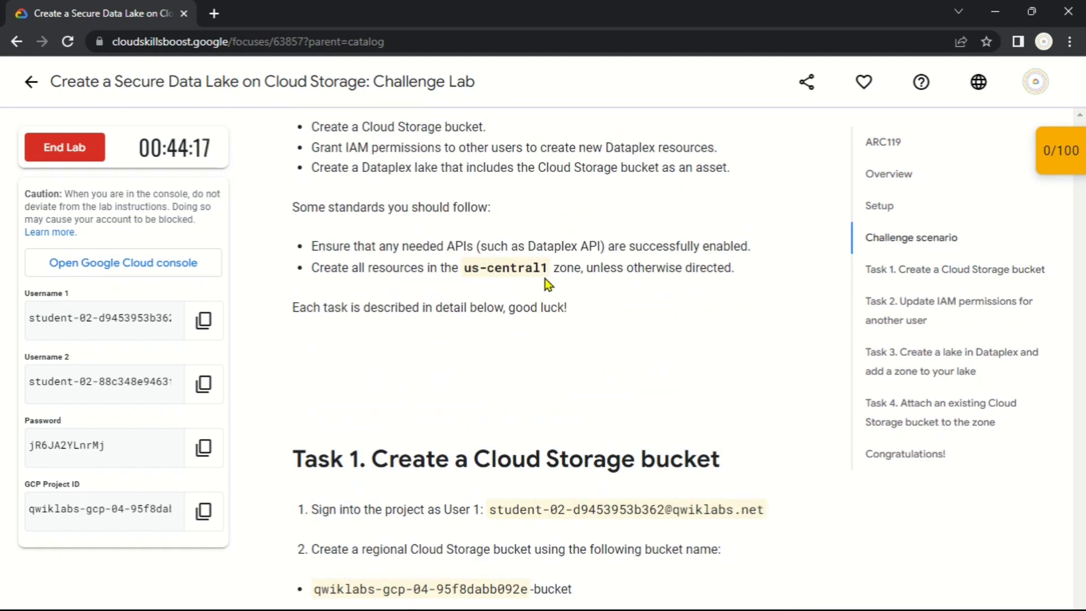
pyautogui.scroll(-4, 577, 373)
pyautogui.hotkey('alt', 'Tab')
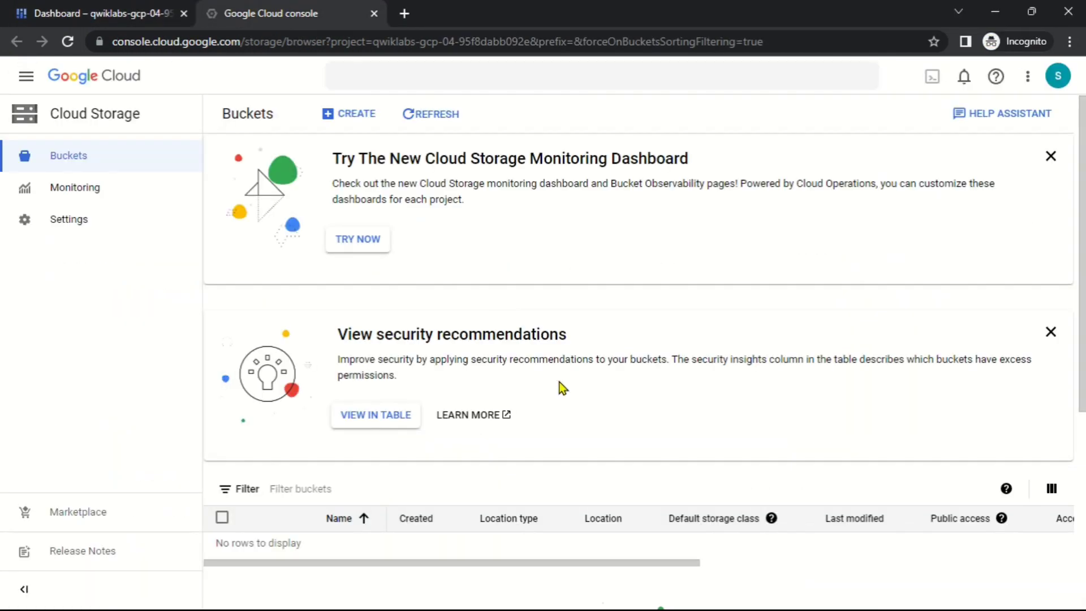
# - Start a new Cloud Storage bucket in the console and name it qwiklabs-gcp-04-95f8dabb092e-bucket
pyautogui.click(1044, 160)
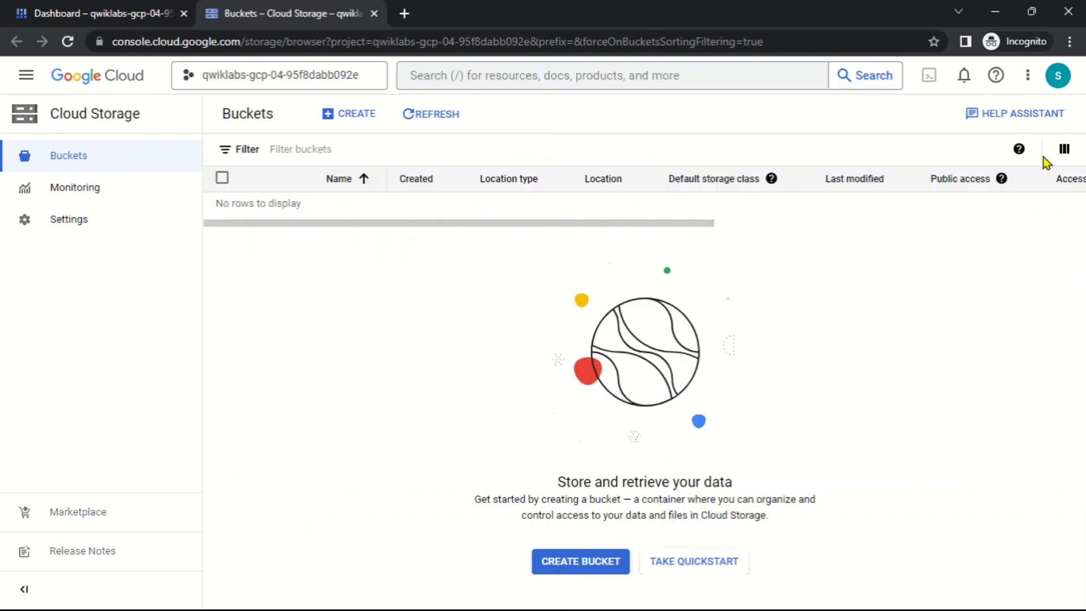
pyautogui.click(368, 116)
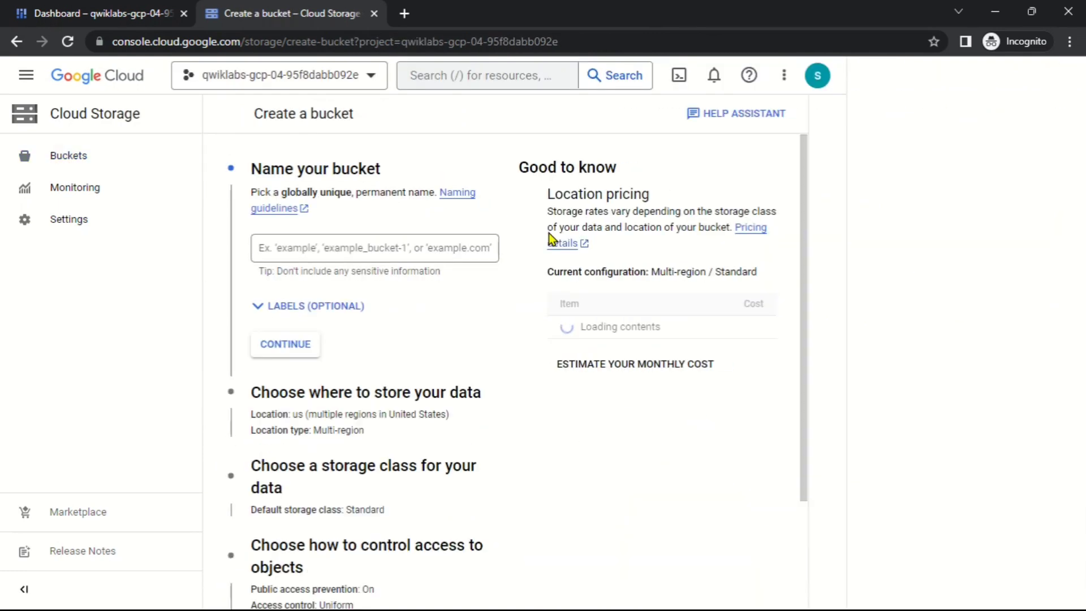
pyautogui.click(405, 251)
pyautogui.write('qwiklabs-gcp-04-95f8dabb092e-bucket')
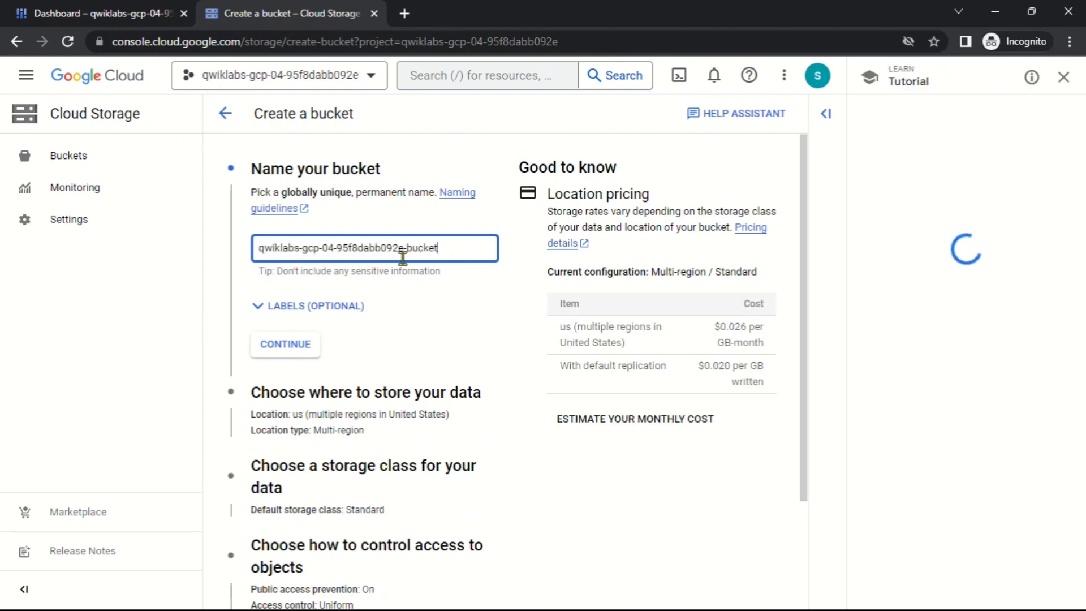
pyautogui.click(291, 352)
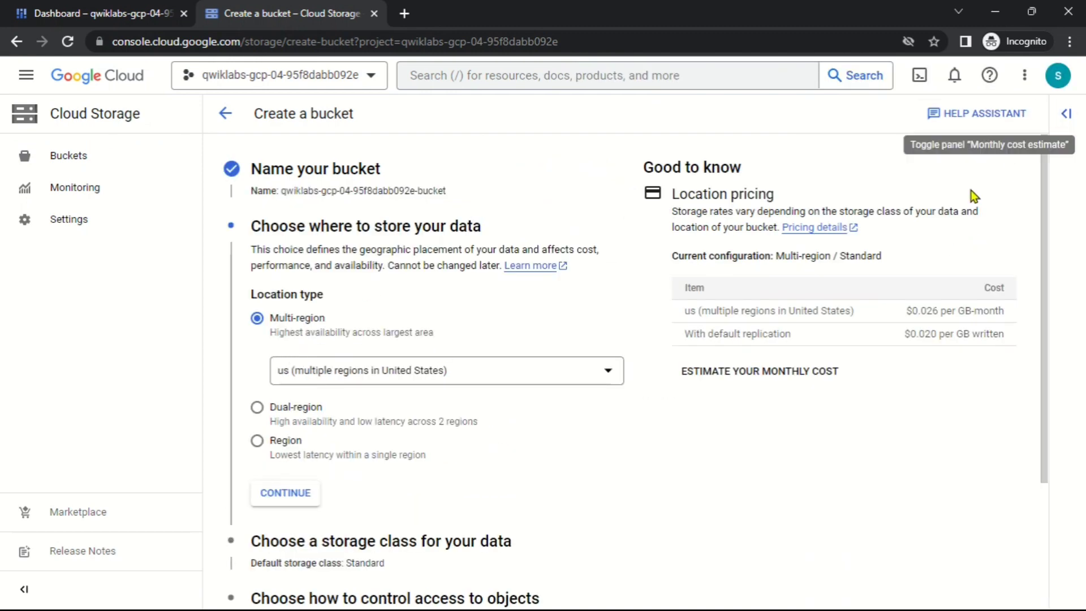
# - Set the bucket's location type to Region with us-central1 (Iowa) and create it with public access prevention enforced
pyautogui.click(257, 441)
pyautogui.scroll(-3, 430, 407)
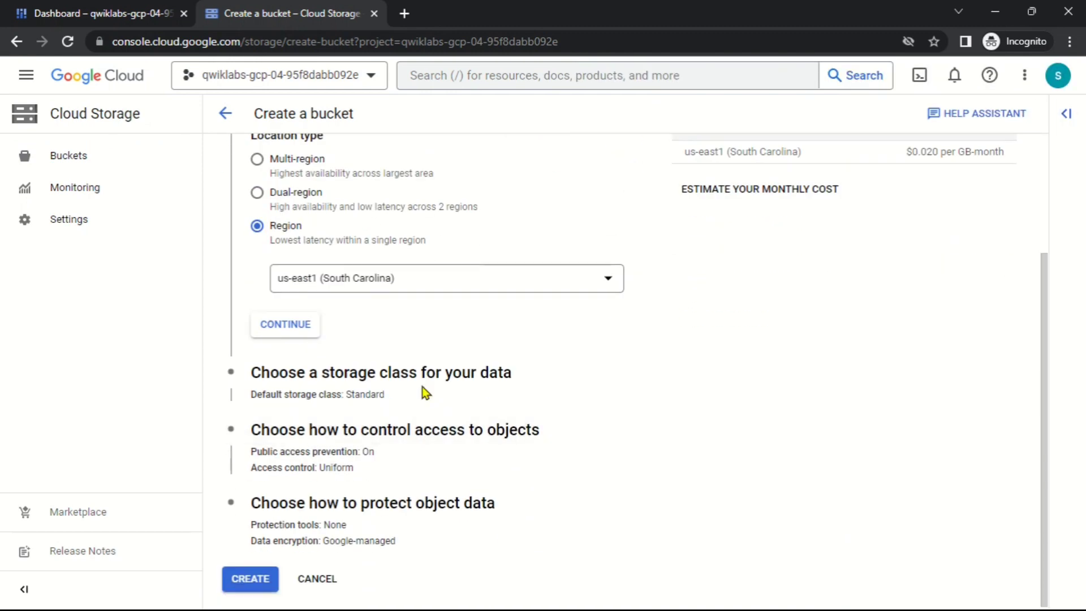
pyautogui.click(351, 280)
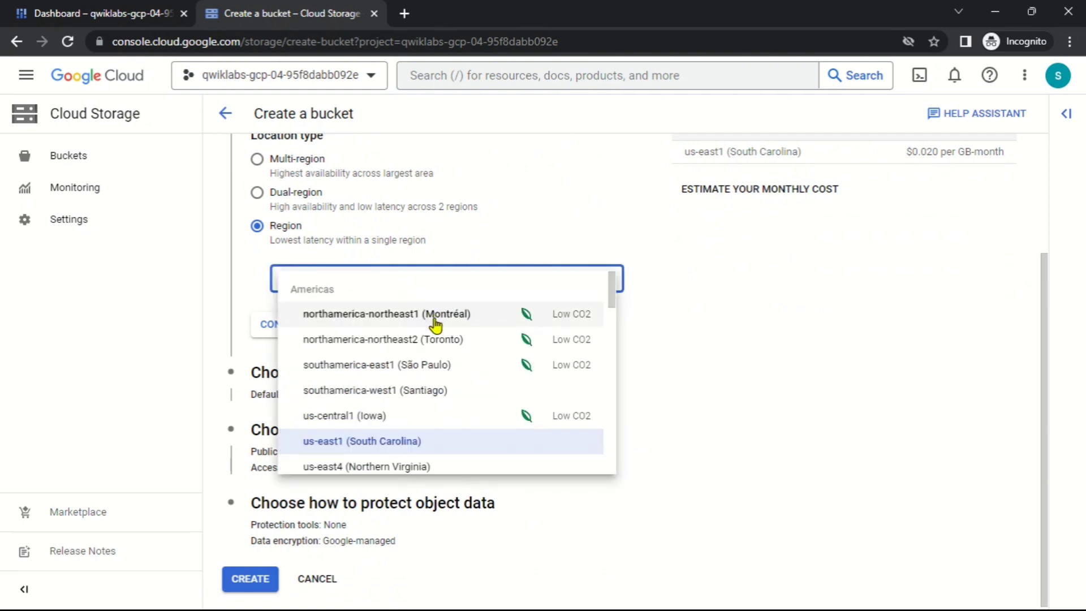
pyautogui.click(410, 419)
pyautogui.click(256, 569)
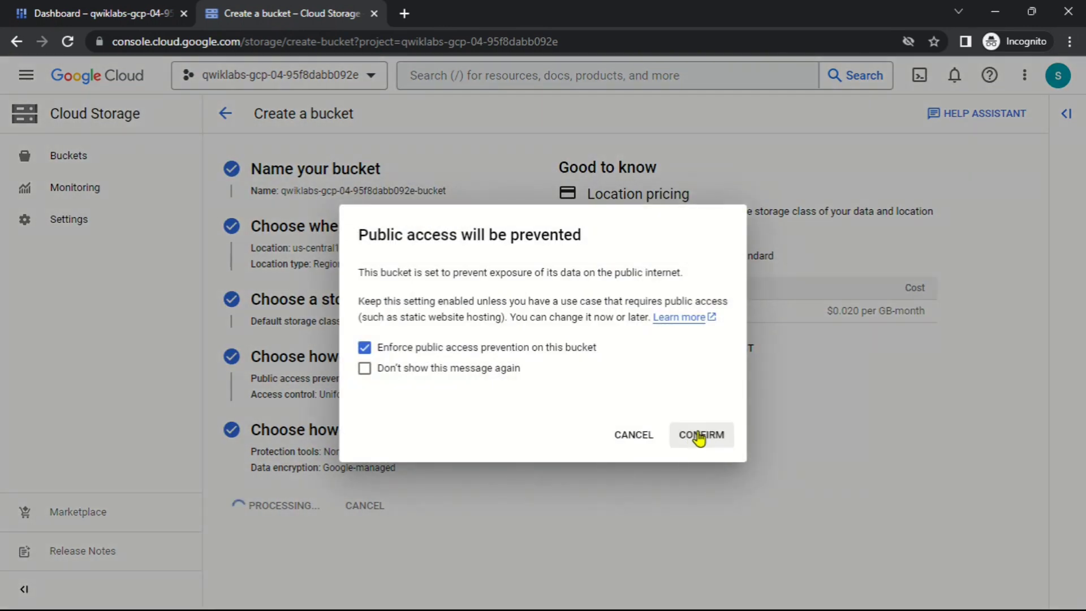
pyautogui.click(694, 434)
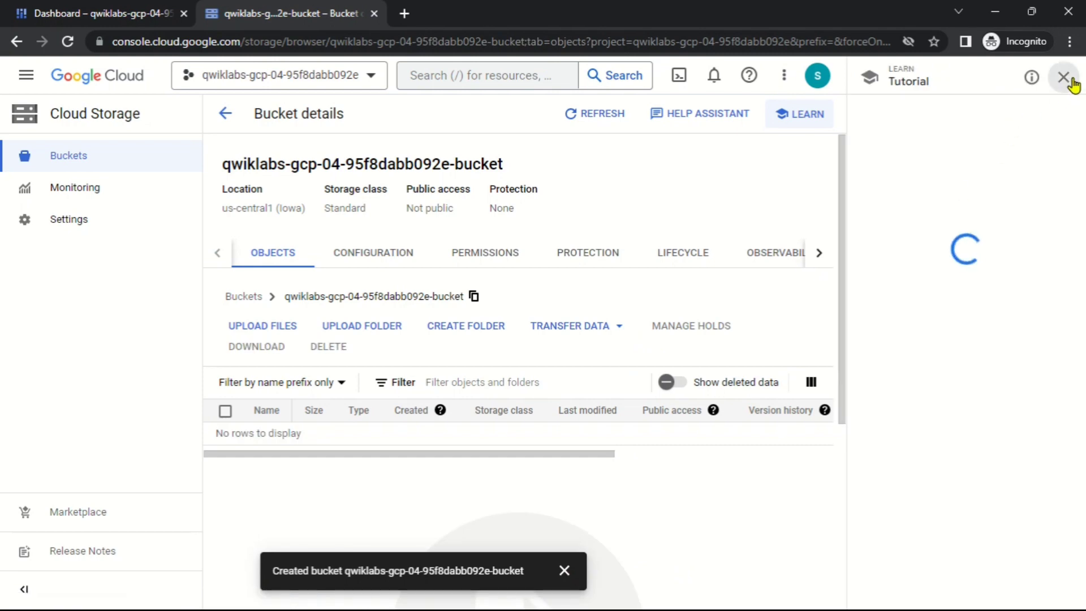
# - Close the tutorial and creation notice, and check the lab page's progress for the Create a Cloud Storage bucket objective
pyautogui.click(1064, 77)
pyautogui.click(1043, 372)
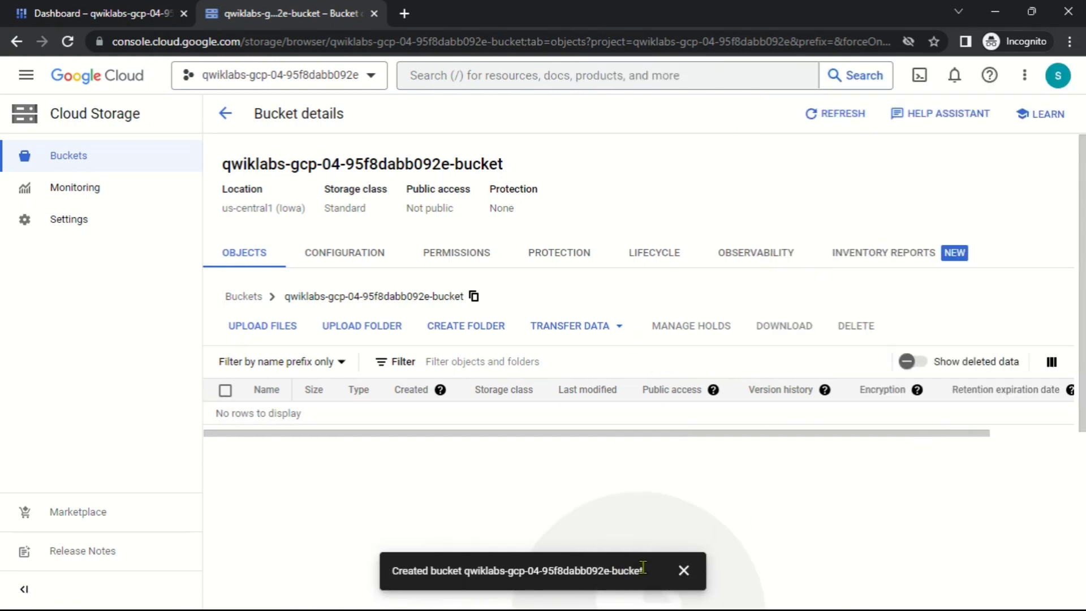
pyautogui.click(684, 569)
pyautogui.hotkey('alt', 'Tab')
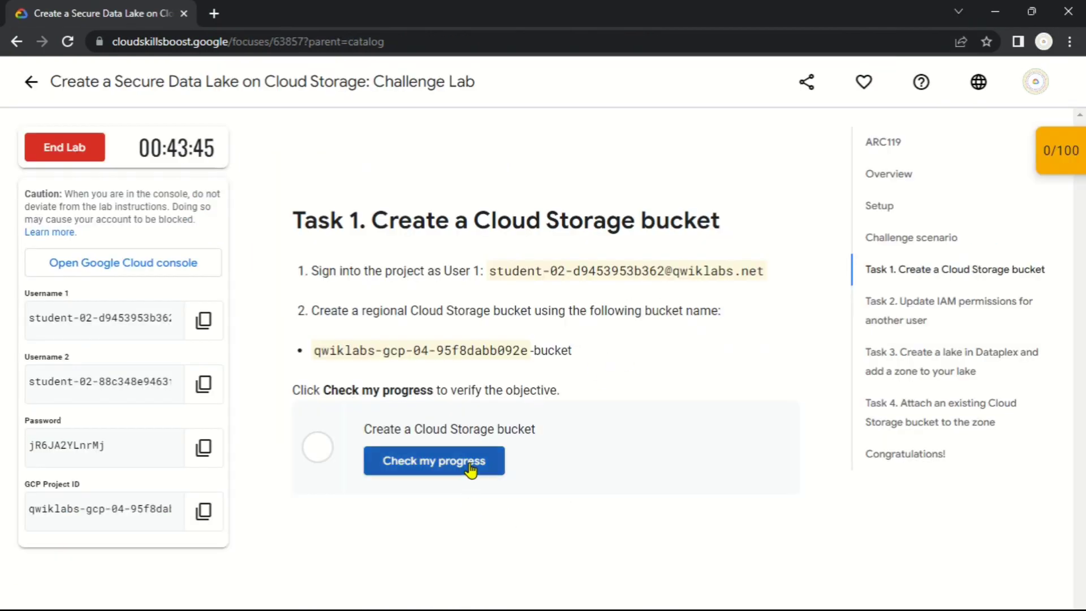
pyautogui.click(434, 459)
# - Review the Task 2 instructions on the lab page and open the project's IAM page in the console
pyautogui.scroll(-1, 638, 434)
pyautogui.scroll(-5, 699, 424)
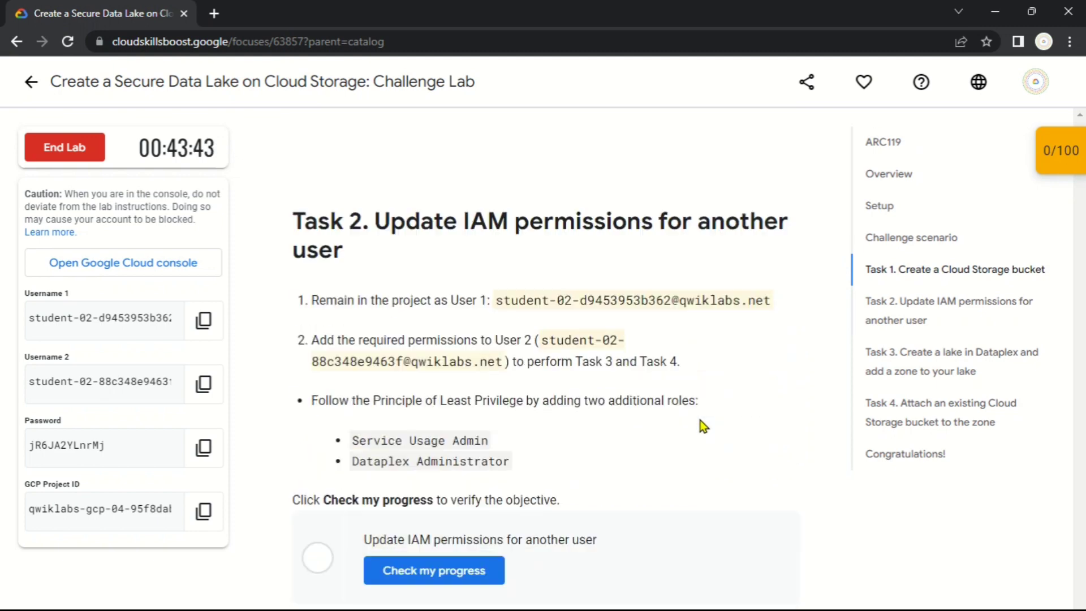
pyautogui.hotkey('alt', 'Tab')
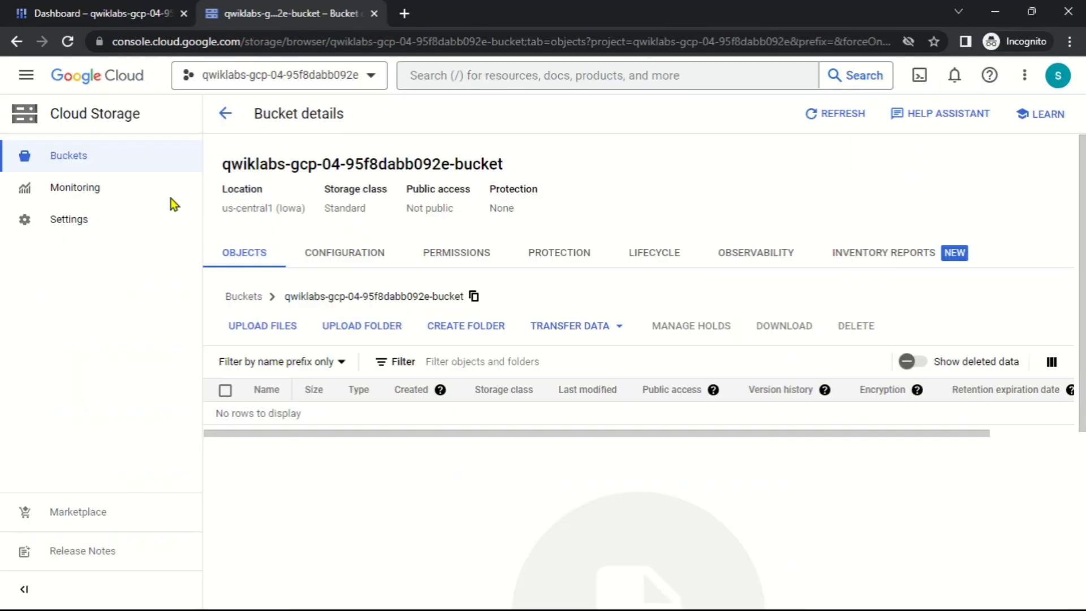
pyautogui.click(26, 75)
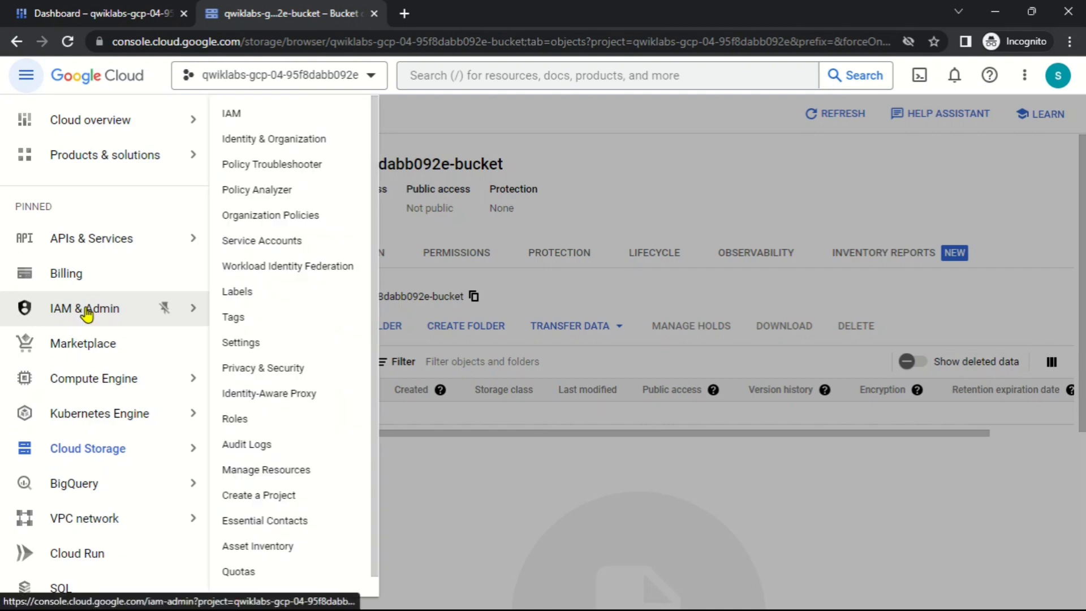
pyautogui.click(86, 311)
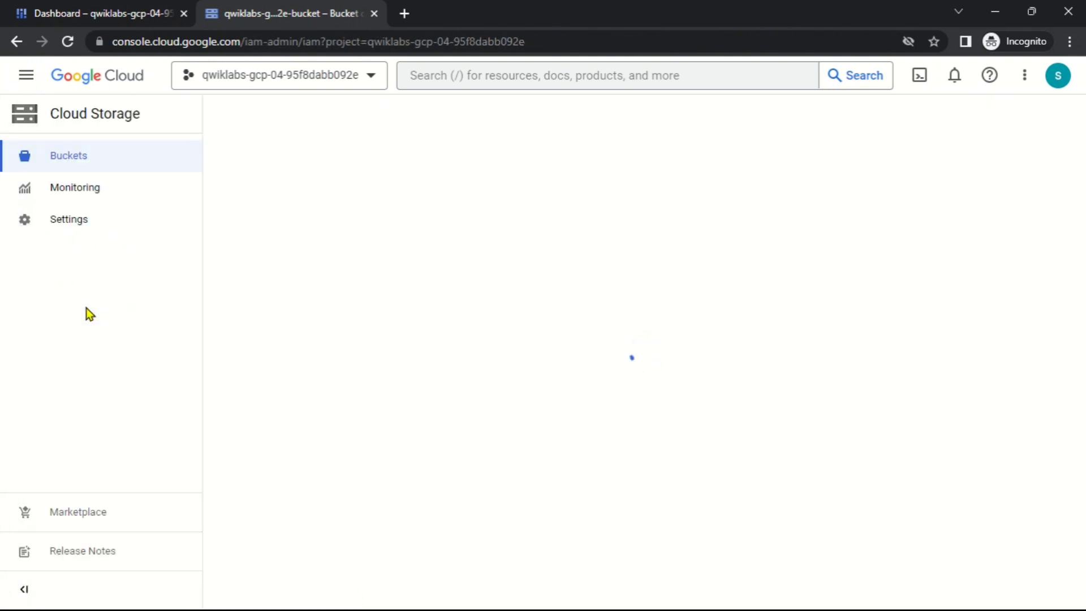
# - Copy Username 2 from the lab page and filter the project's IAM principals by that account
pyautogui.hotkey('alt', 'Tab')
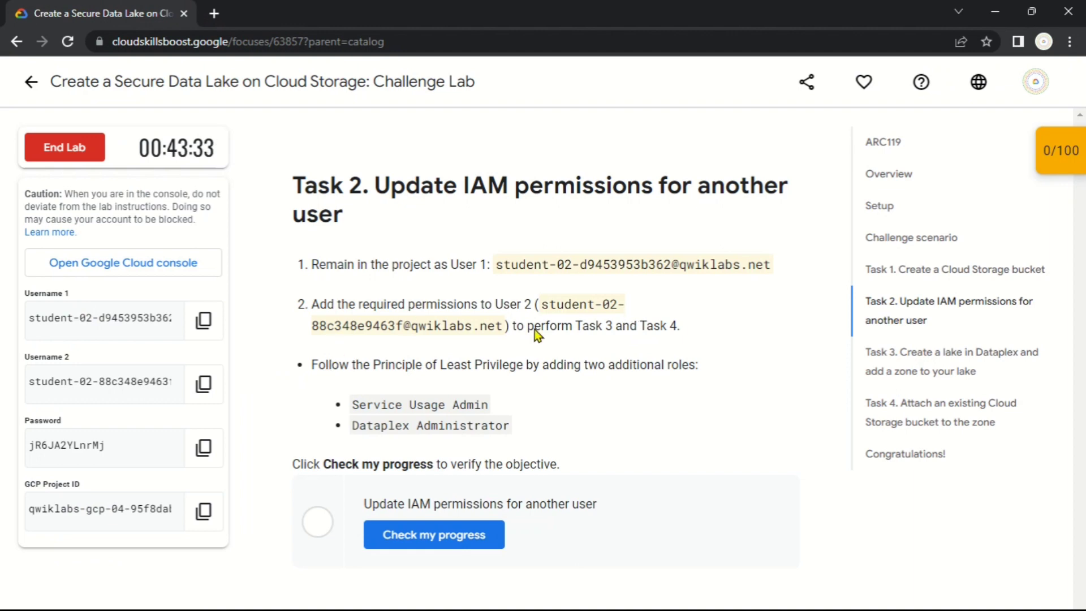
pyautogui.click(203, 383)
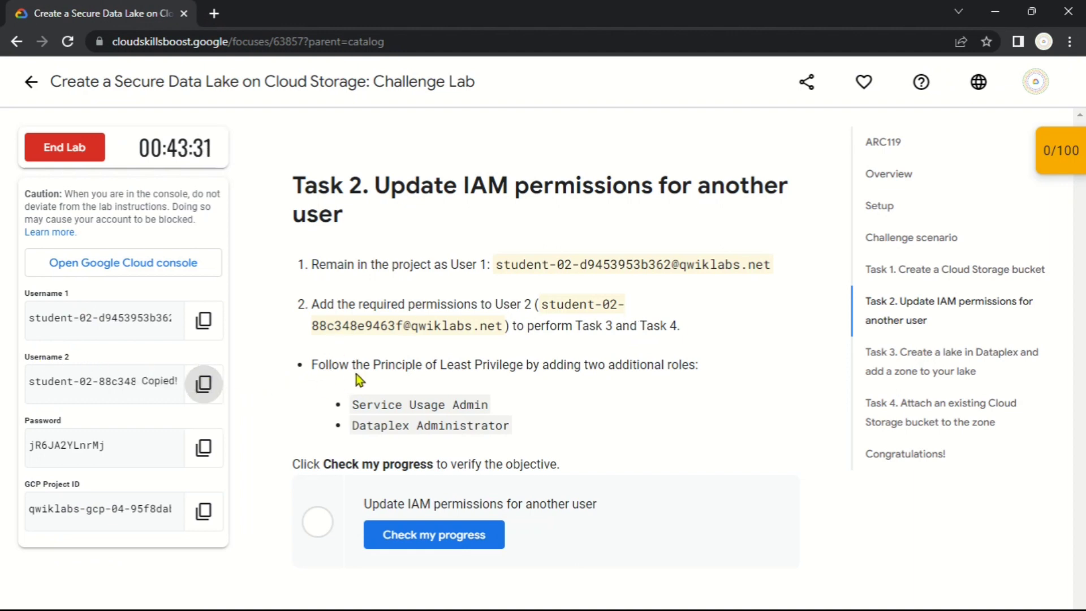
pyautogui.hotkey('alt', 'Tab')
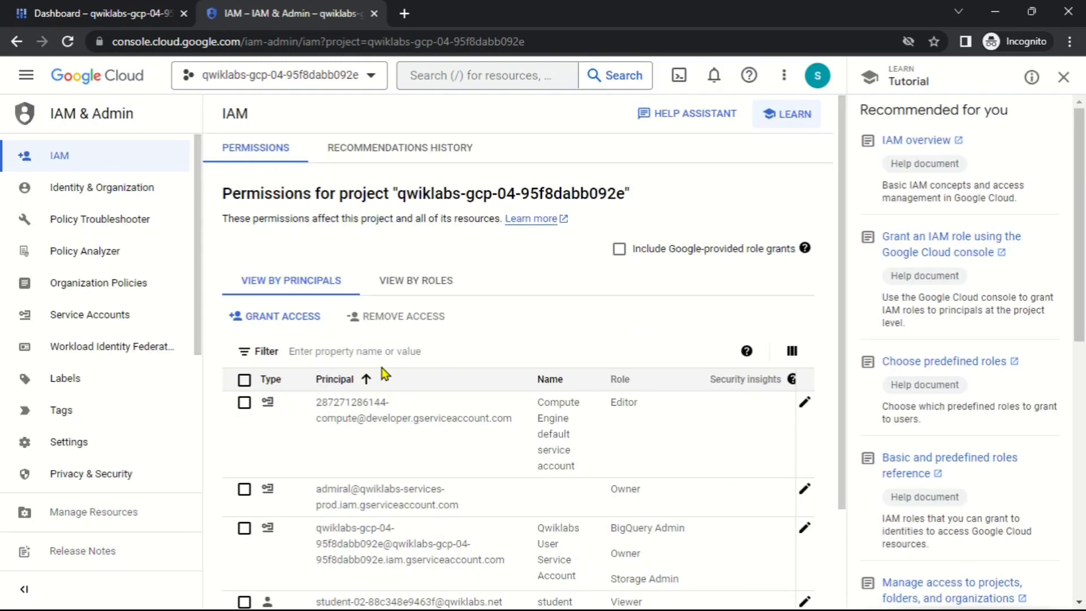
pyautogui.click(1063, 77)
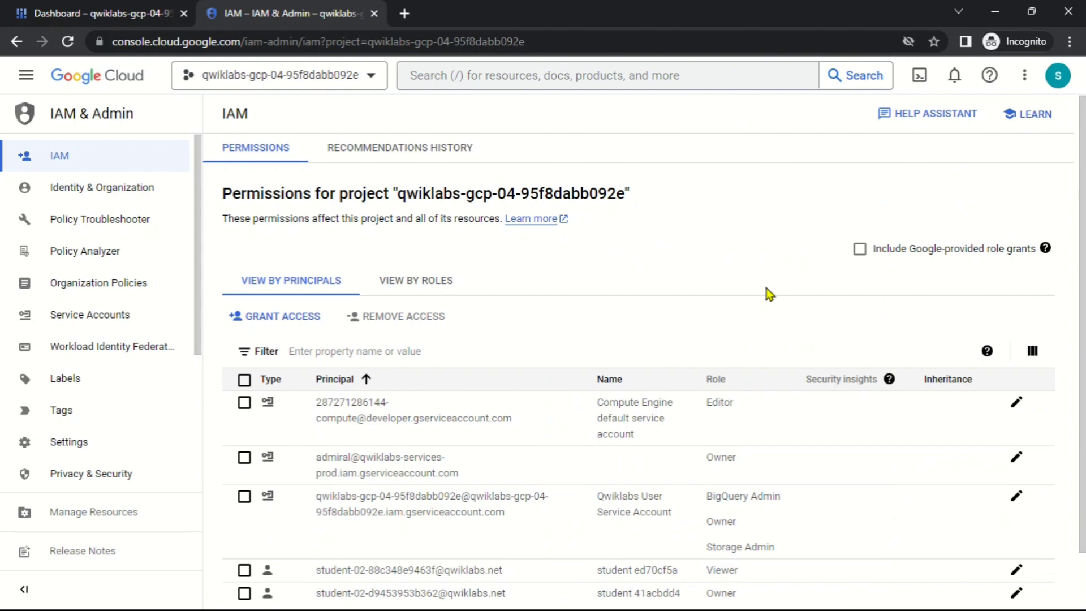
pyautogui.click(389, 349)
pyautogui.hotkey('ctrl', 'v')
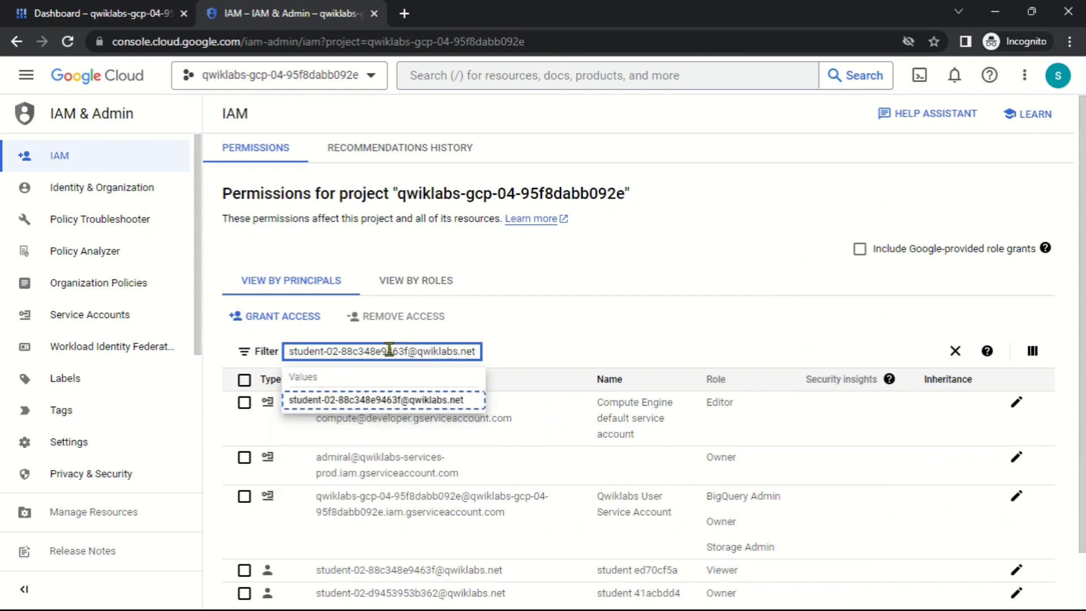
pyautogui.click(412, 403)
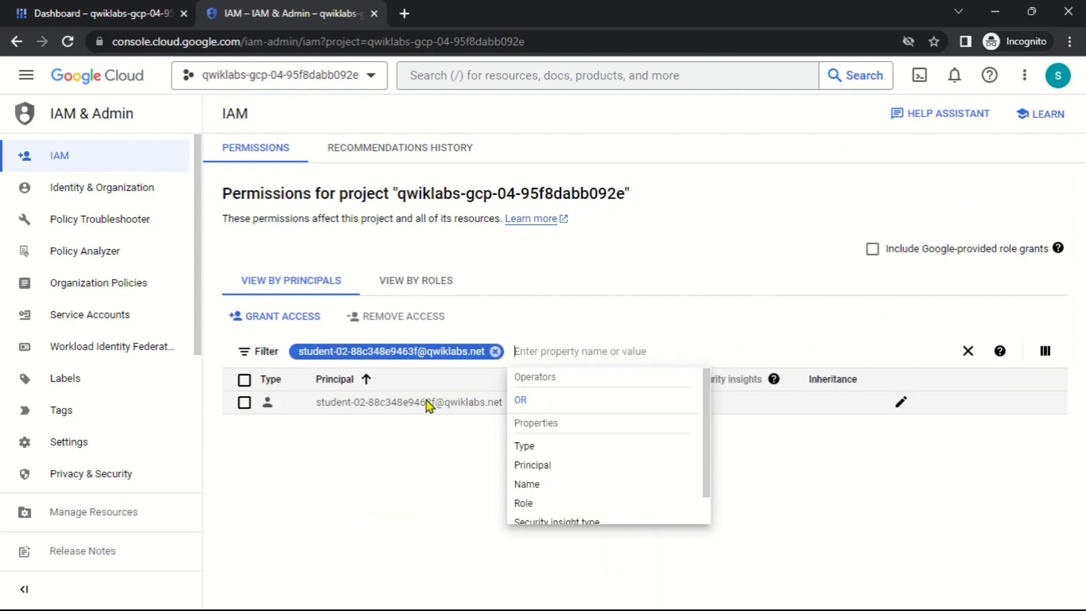
pyautogui.click(787, 455)
# - Edit the filtered principal's access and add the Service Usage Admin role named in the lab's Task 2
pyautogui.click(901, 403)
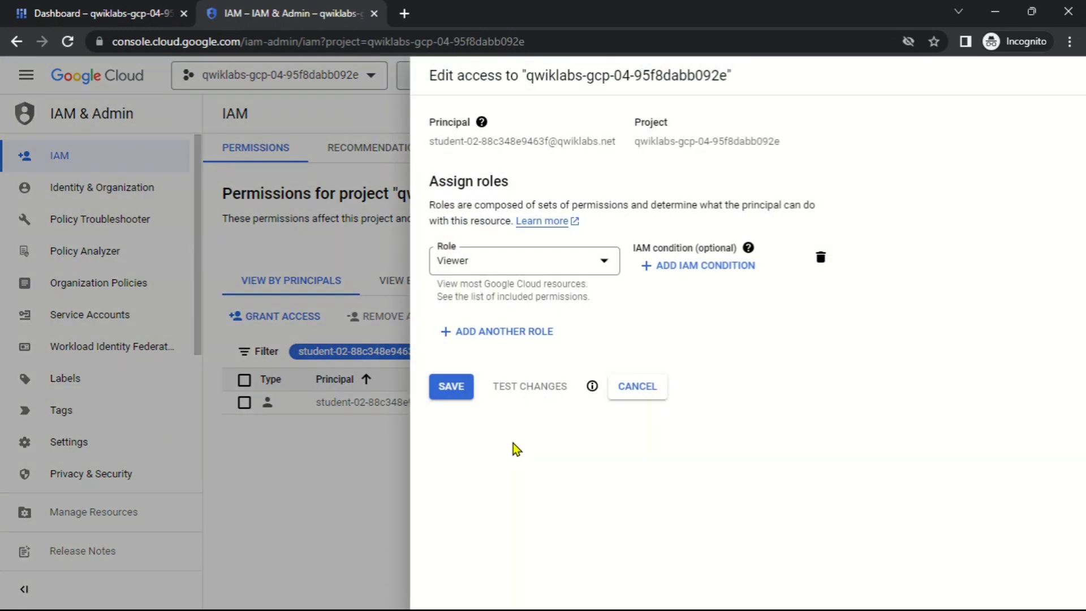
pyautogui.click(504, 331)
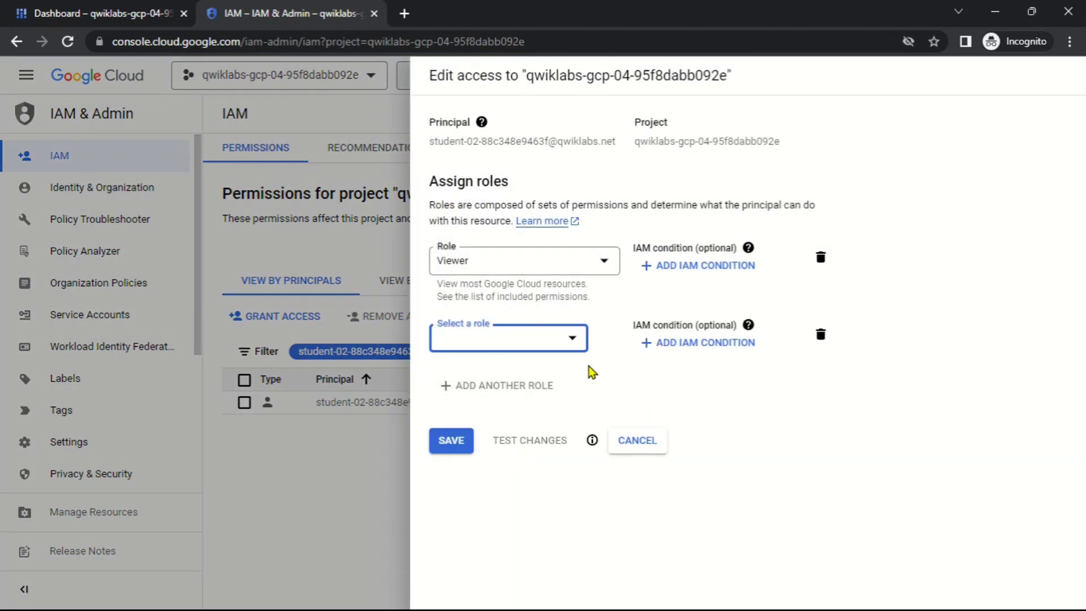
pyautogui.hotkey('alt', 'Tab')
pyautogui.moveTo(352, 411); pyautogui.dragTo(491, 416)
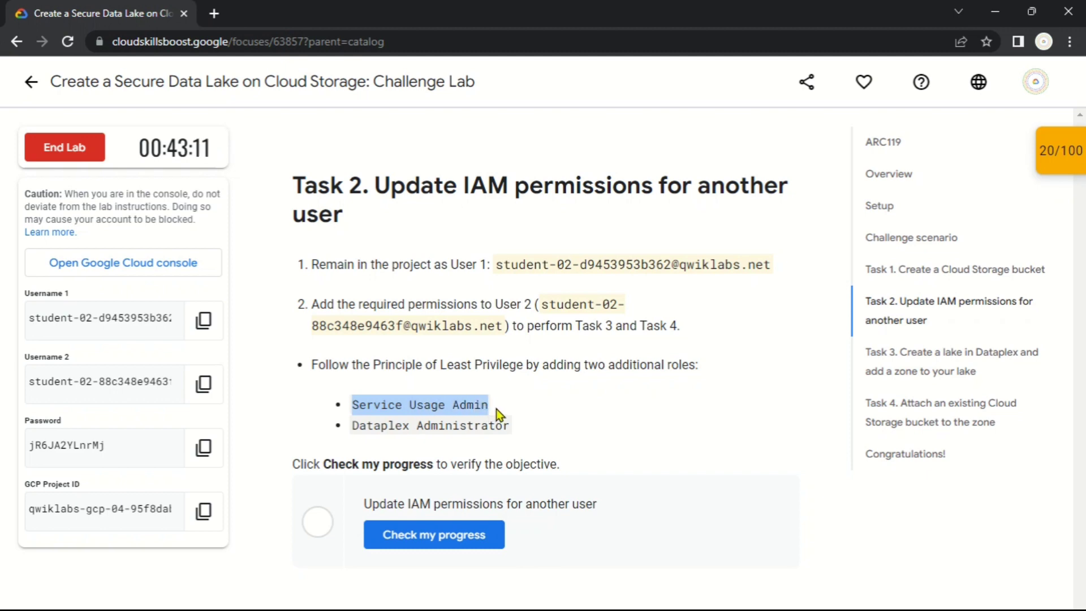
pyautogui.hotkey('alt', 'Tab')
pyautogui.click(484, 340)
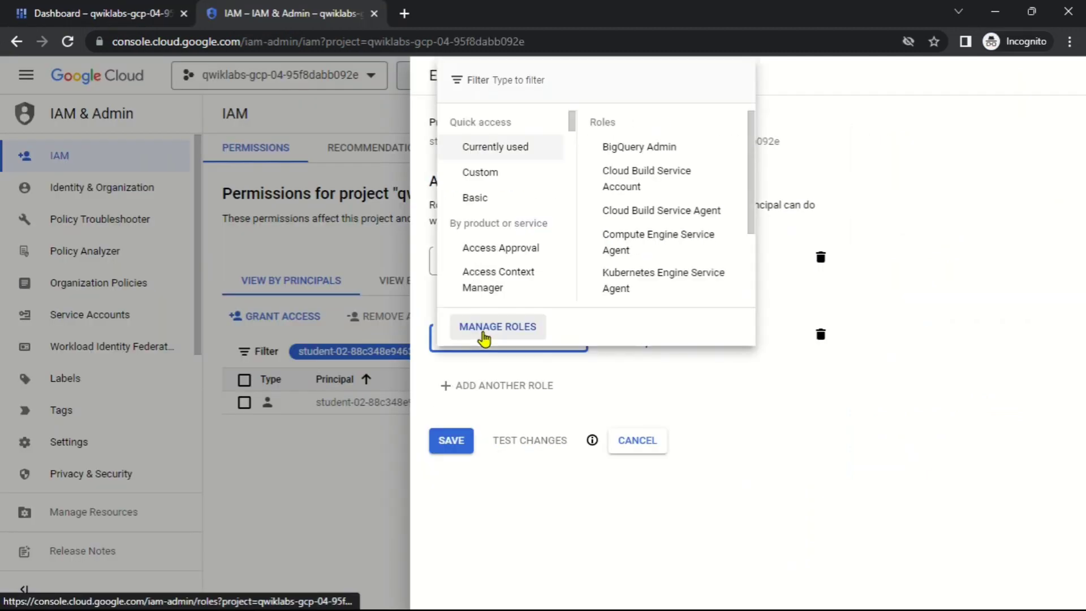
pyautogui.hotkey('ctrl', 'v')
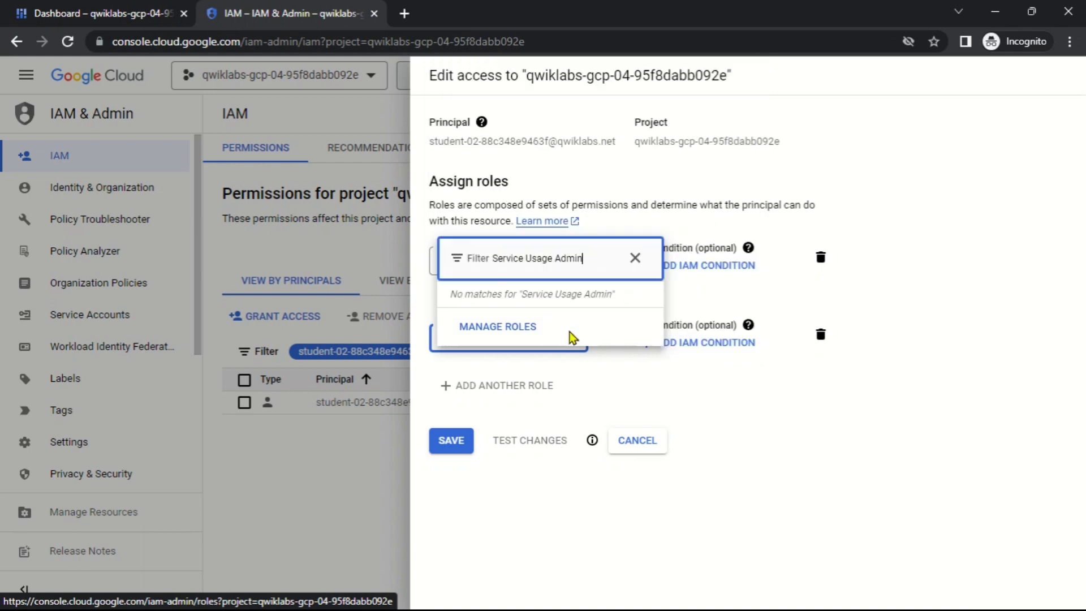
pyautogui.click(565, 145)
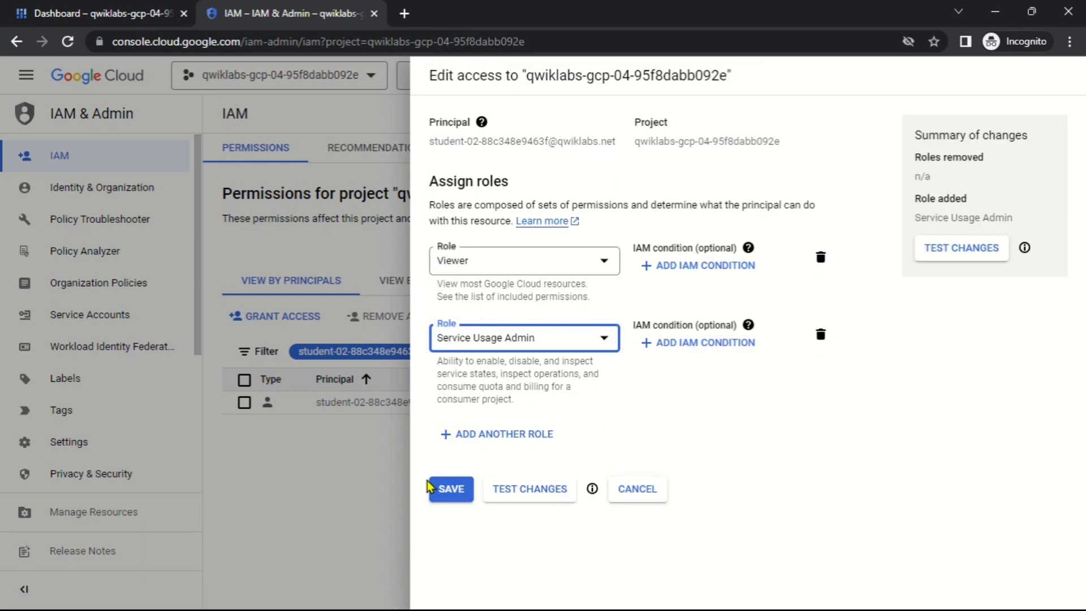
# - Add the Dataplex Administrator role named in Task 2 to the same principal, save the access changes and dismiss the update notice
pyautogui.click(506, 434)
pyautogui.hotkey('alt', 'Tab')
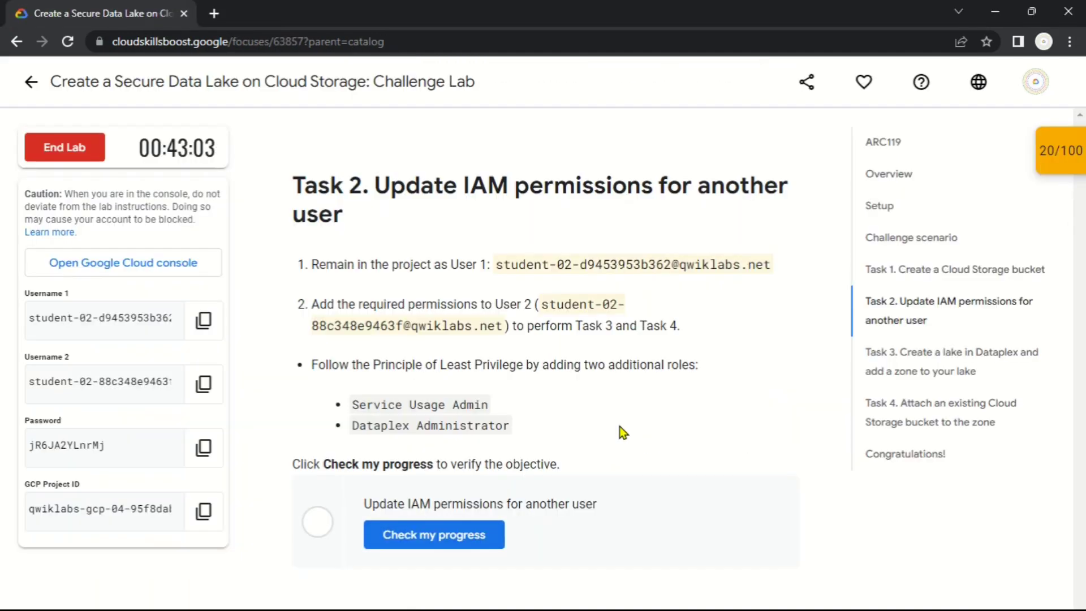
pyautogui.moveTo(351, 430); pyautogui.dragTo(518, 429)
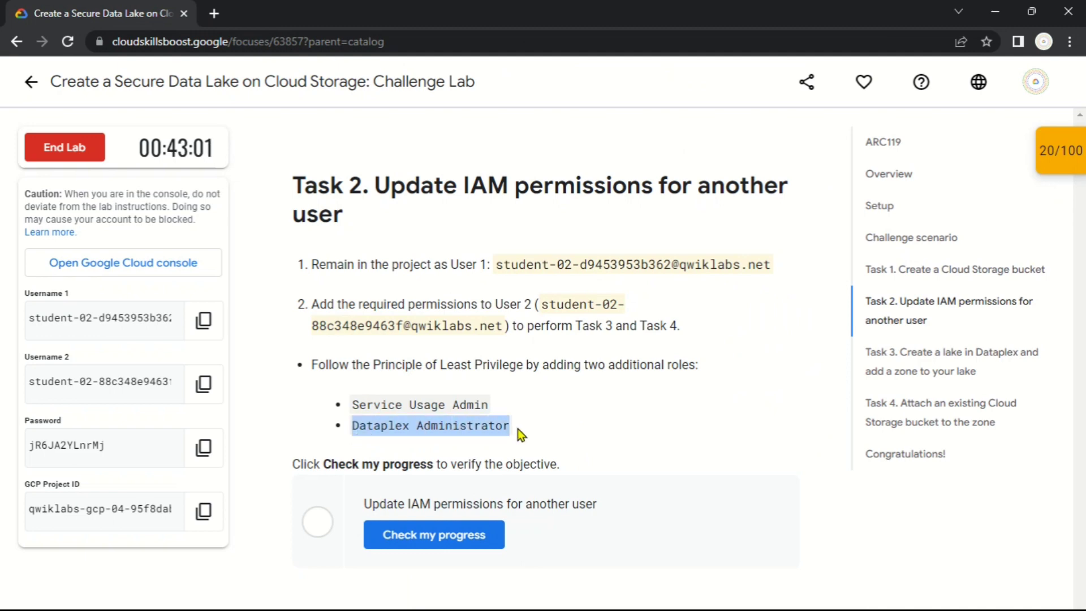
pyautogui.hotkey('alt', 'Tab')
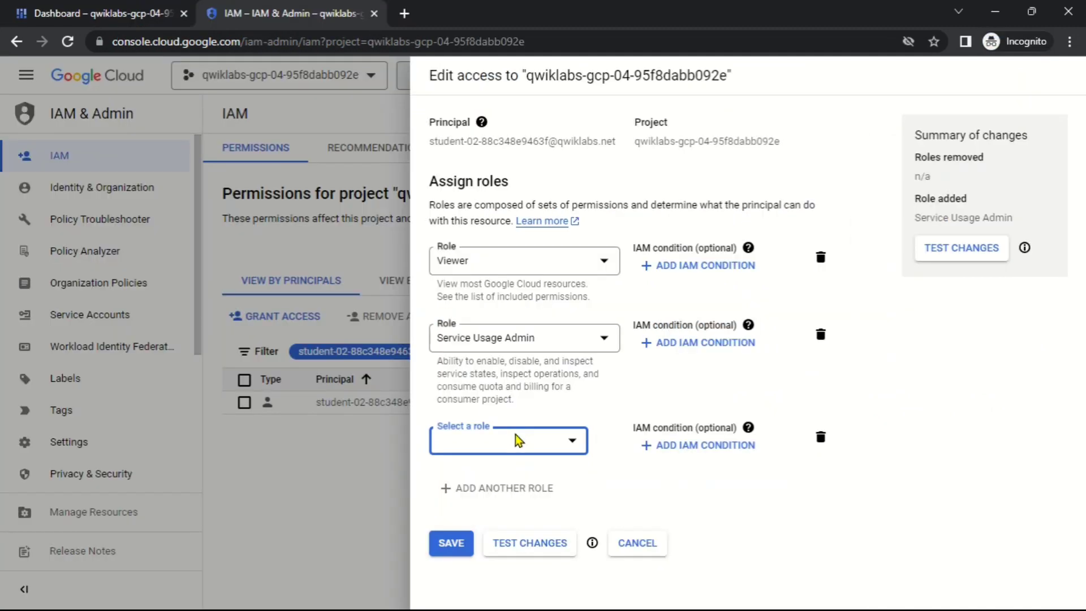
pyautogui.click(516, 440)
pyautogui.hotkey('ctrl', 'v')
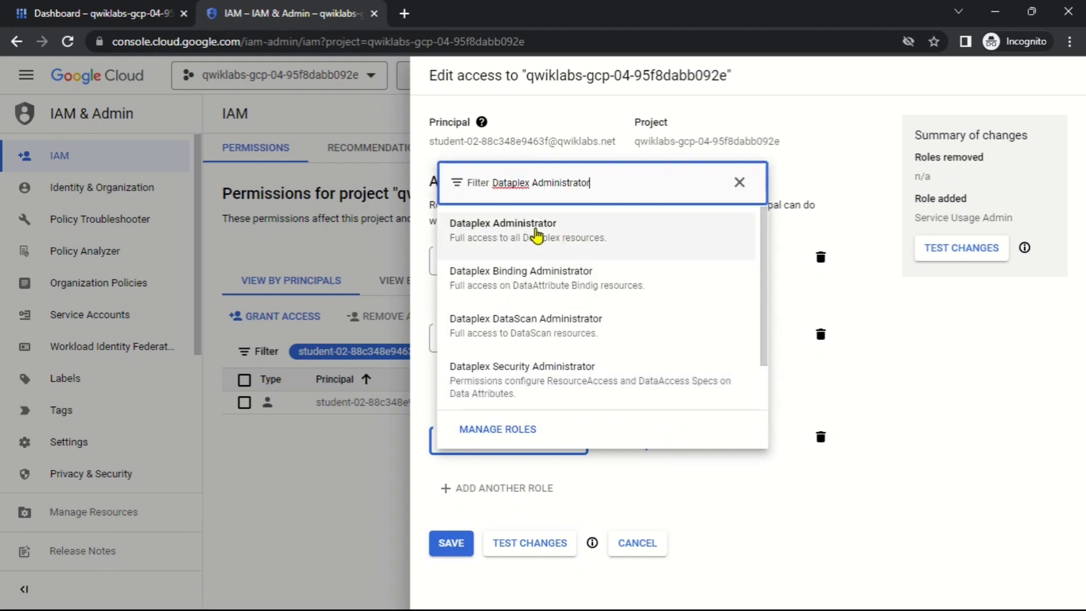
pyautogui.click(538, 235)
pyautogui.click(450, 566)
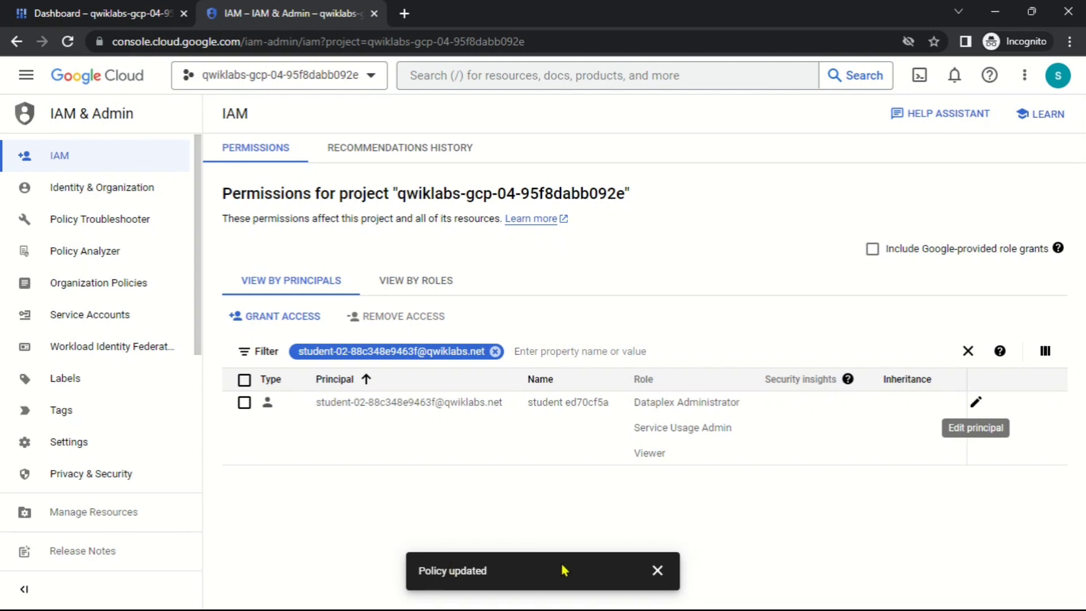
pyautogui.click(658, 572)
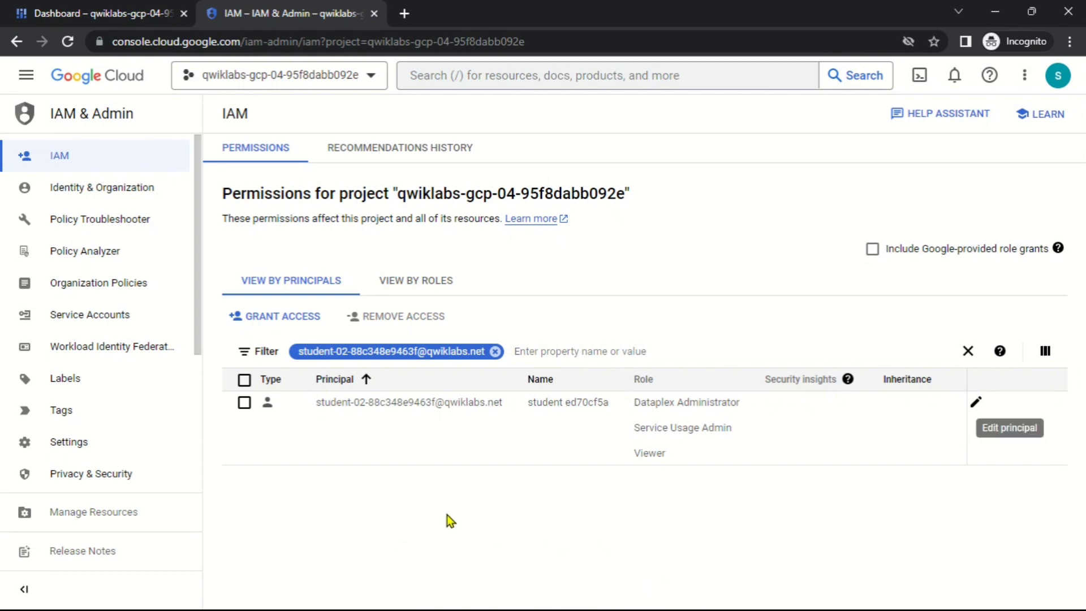
# - Check the lab page's progress for the Update IAM permissions for another user objective
pyautogui.hotkey('alt', 'Tab')
pyautogui.click(460, 541)
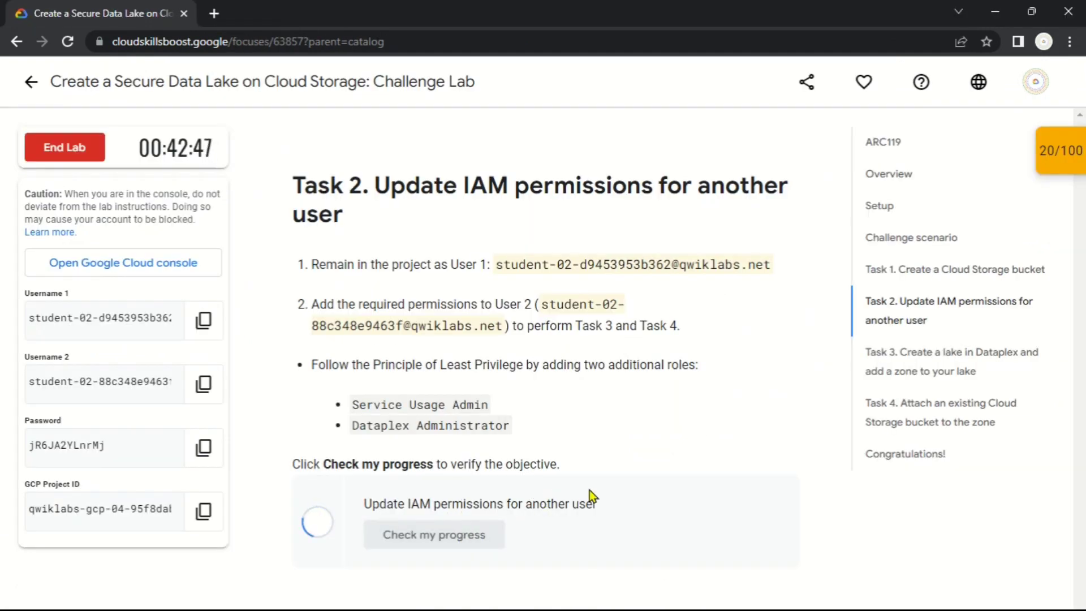
pyautogui.scroll(7, 589, 489)
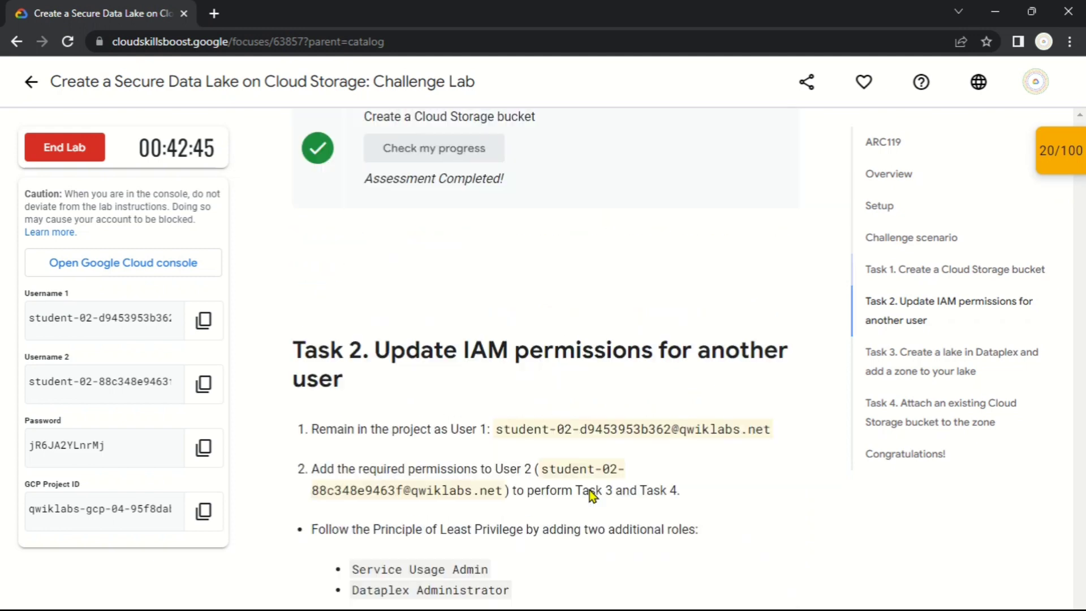
pyautogui.scroll(-5, 582, 399)
pyautogui.scroll(-3, 582, 398)
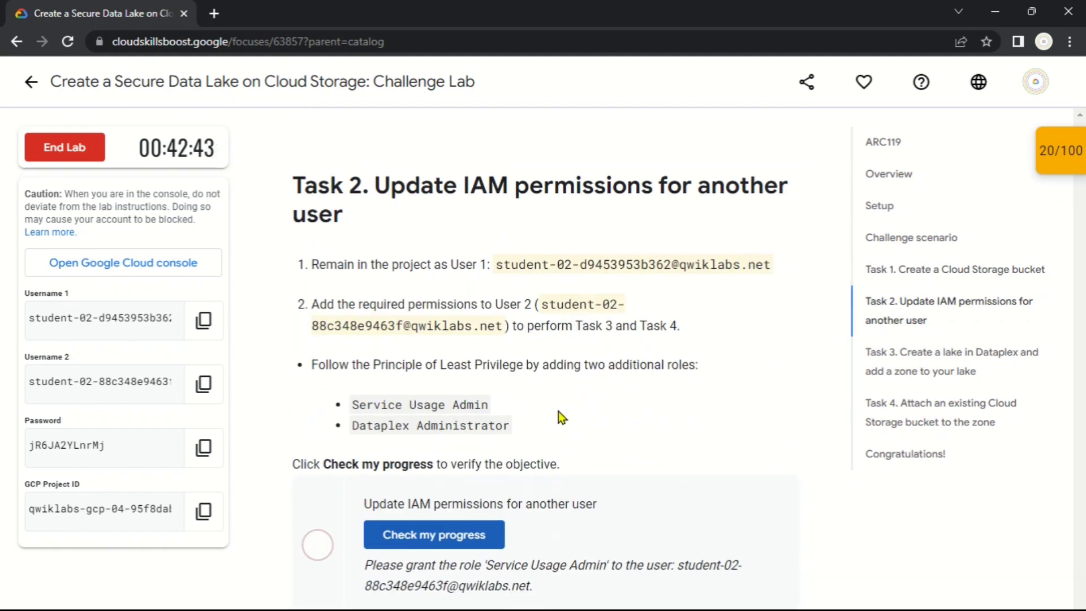
pyautogui.click(461, 535)
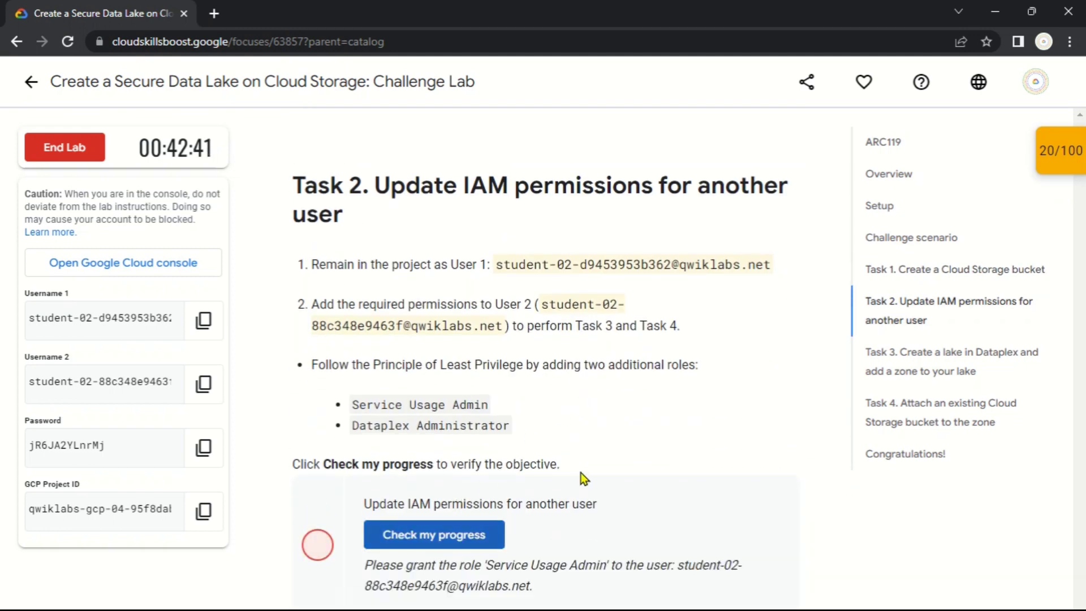
# - Return to the console's IAM page and clear the account filter from the list of principals
pyautogui.hotkey('alt', 'Tab')
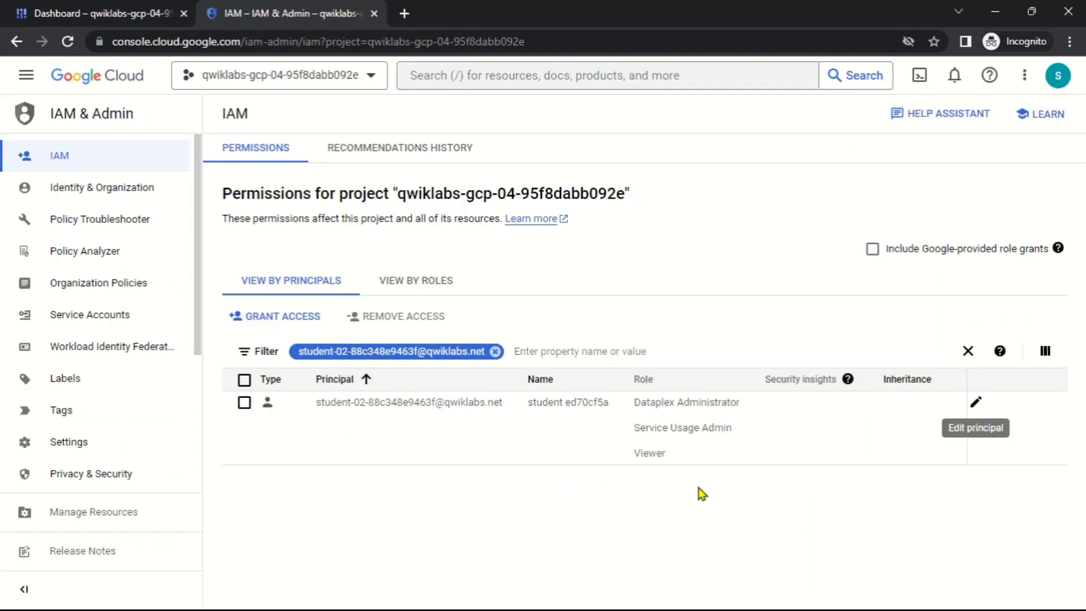
pyautogui.click(968, 350)
pyautogui.click(552, 259)
# - Recheck the Task 2 objective's progress on the lab page and look at the lab score
pyautogui.hotkey('alt', 'Tab')
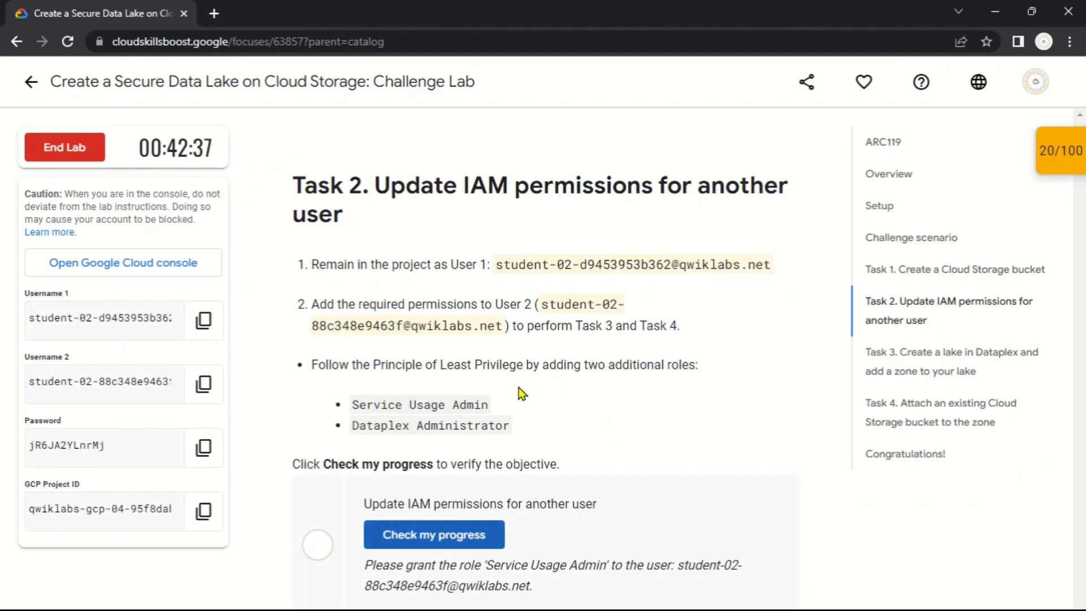
pyautogui.click(433, 534)
pyautogui.scroll(-1, 595, 474)
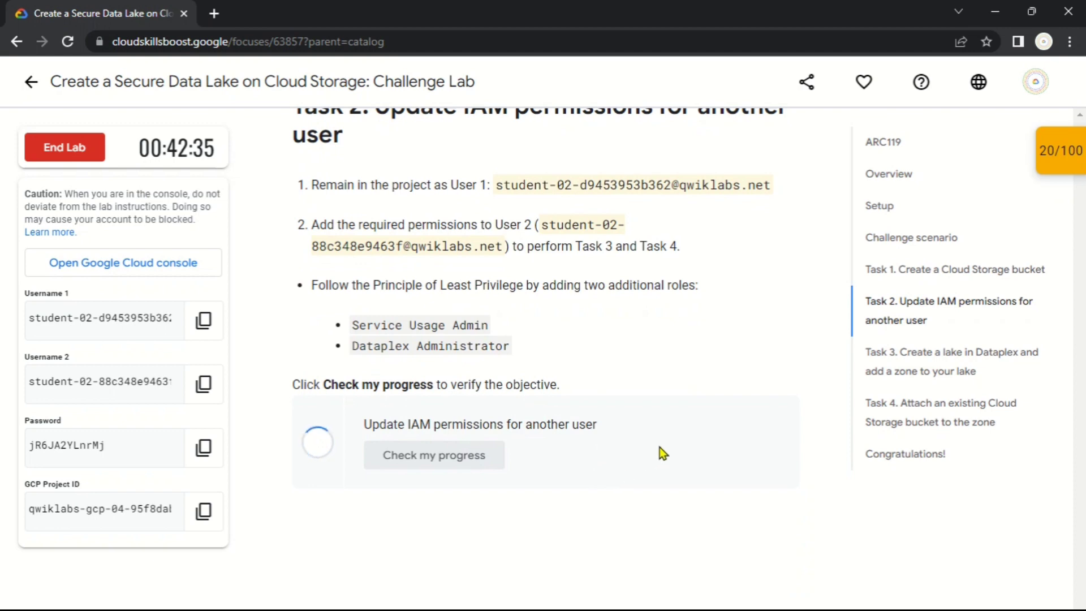
pyautogui.scroll(1, 664, 462)
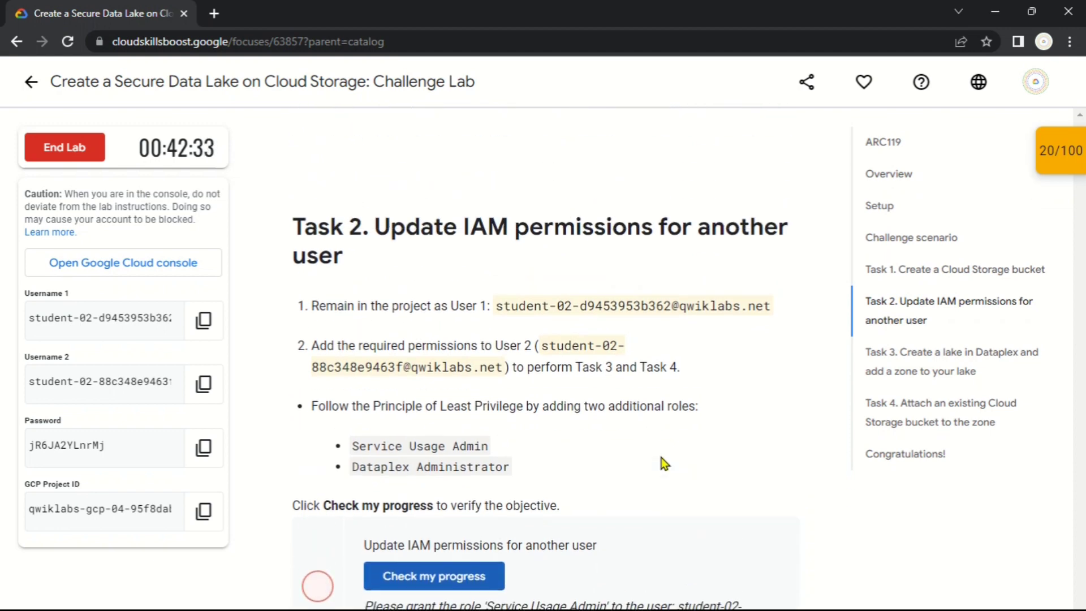
pyautogui.click(448, 529)
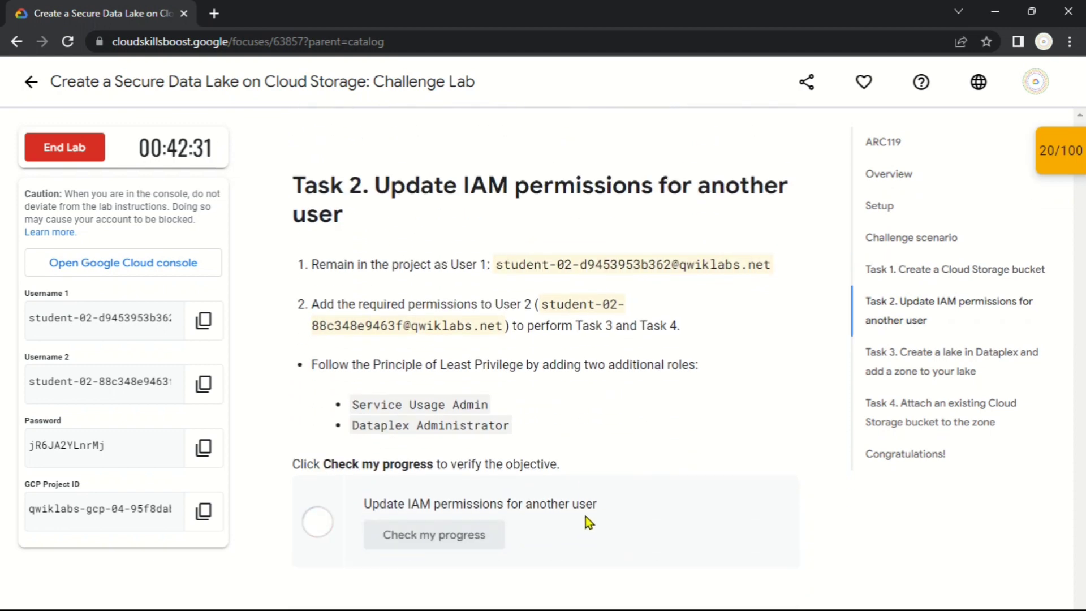
pyautogui.click(1053, 156)
pyautogui.click(1042, 164)
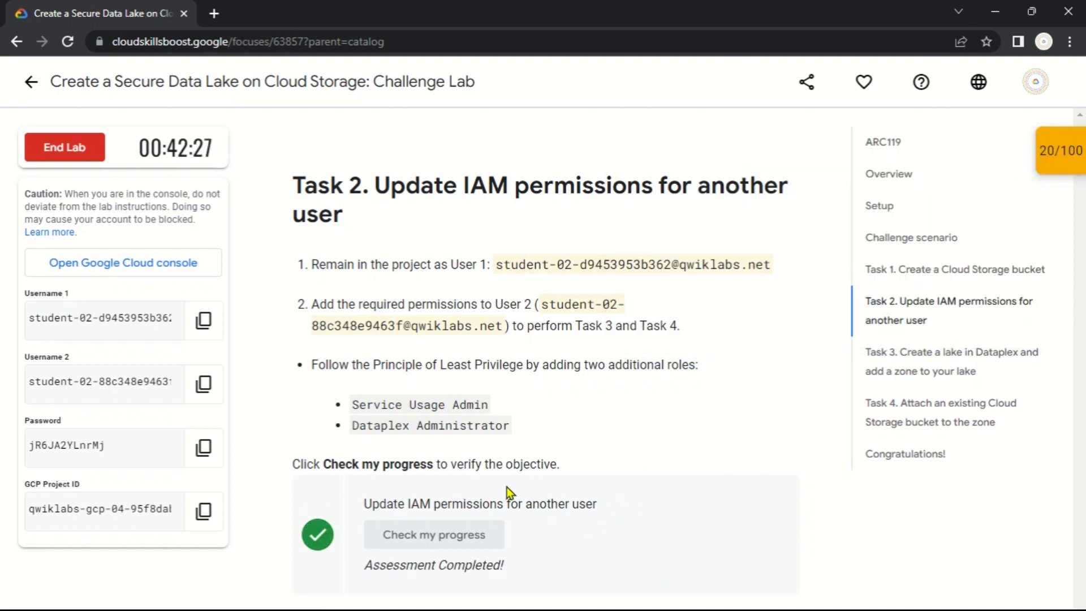
# - Following the Task 3 sign-in instruction, close User 1's console window and copy Username 2 from the lab page
pyautogui.scroll(-9, 561, 464)
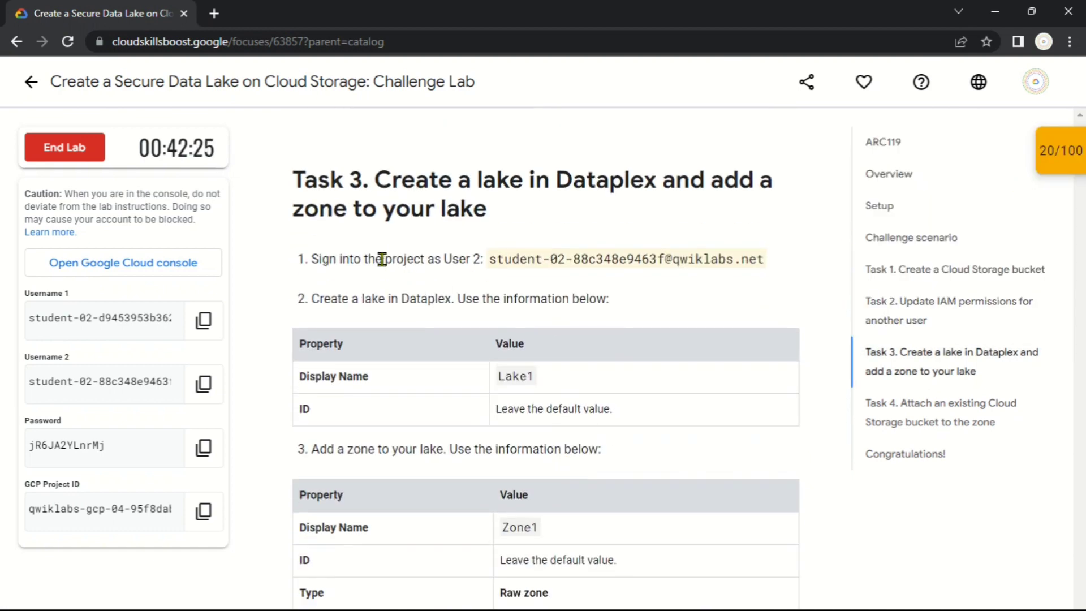
pyautogui.moveTo(311, 259); pyautogui.dragTo(736, 264)
pyautogui.click(505, 310)
pyautogui.hotkey('alt', 'Tab')
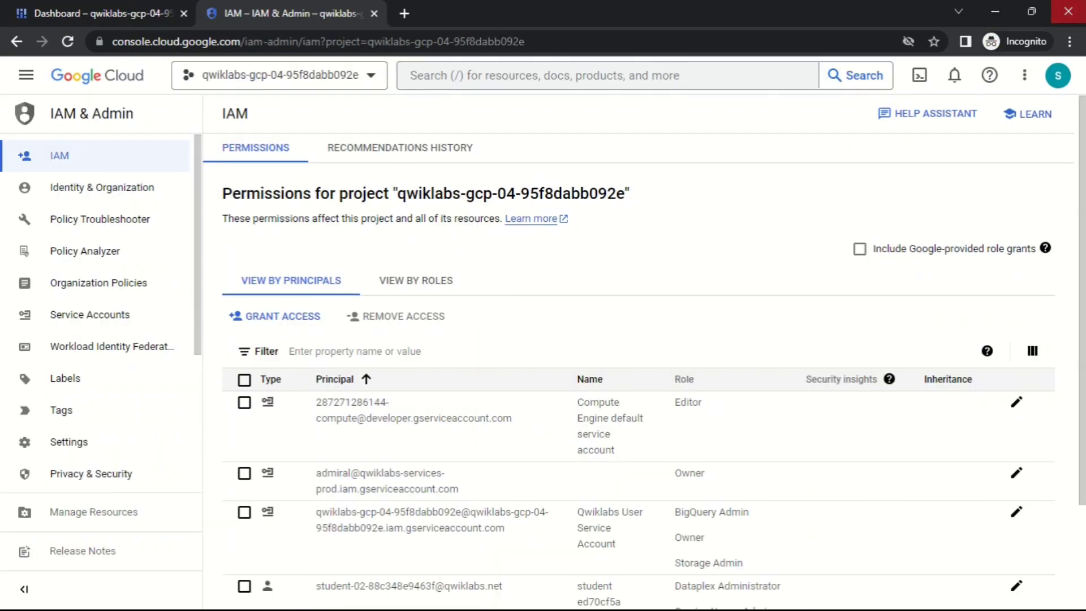
pyautogui.hotkey('alt', 'Tab')
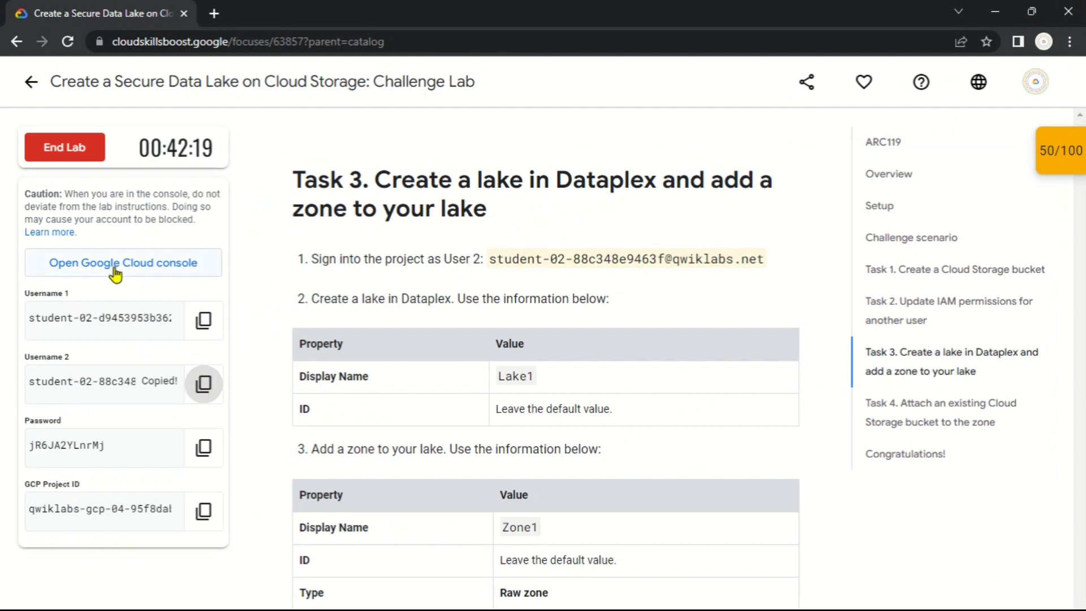
# - Open the Google Cloud console in a new incognito window and submit the copied Username 2 as the sign-in account
pyautogui.rightClick(115, 265)
pyautogui.click(143, 318)
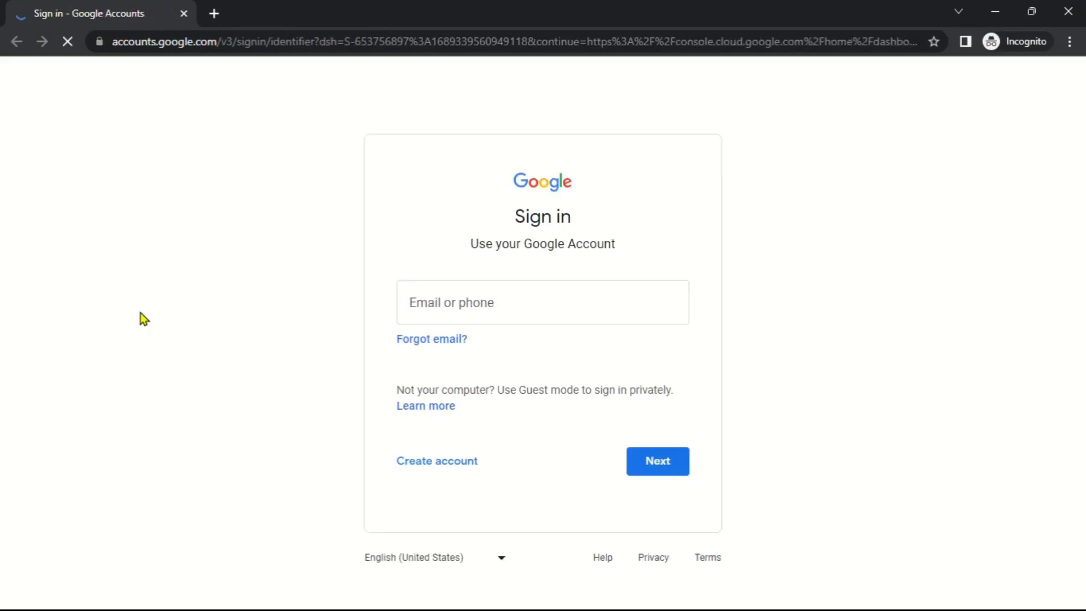
pyautogui.hotkey('ctrl', 'v')
pyautogui.press('Return')
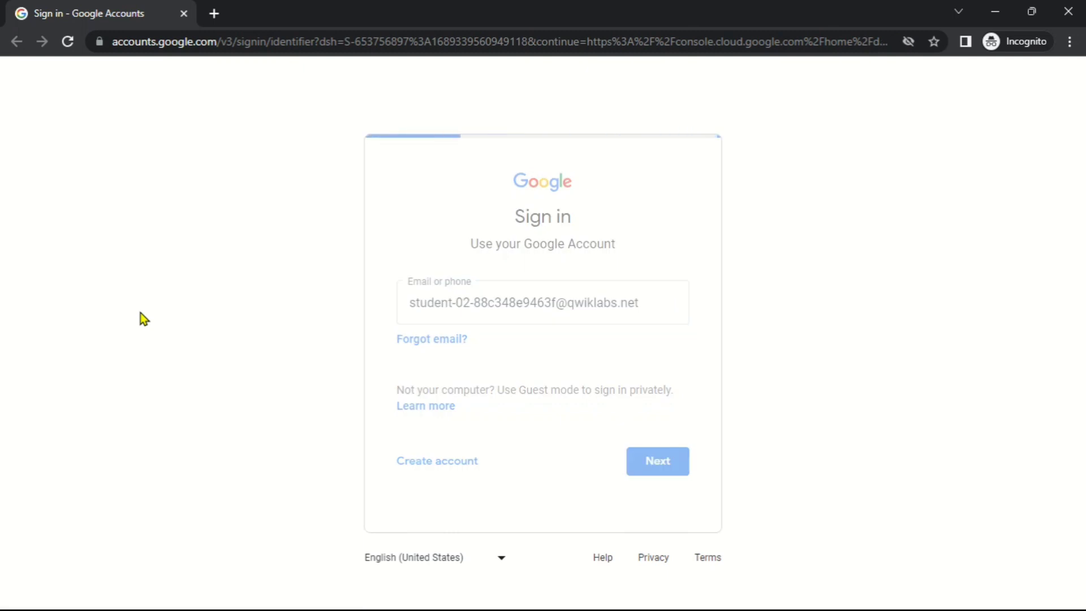
# - Copy the account password from the lab page and submit it in the Google sign-in password field
pyautogui.hotkey('alt', 'Tab')
pyautogui.click(204, 445)
pyautogui.hotkey('alt', 'Tab')
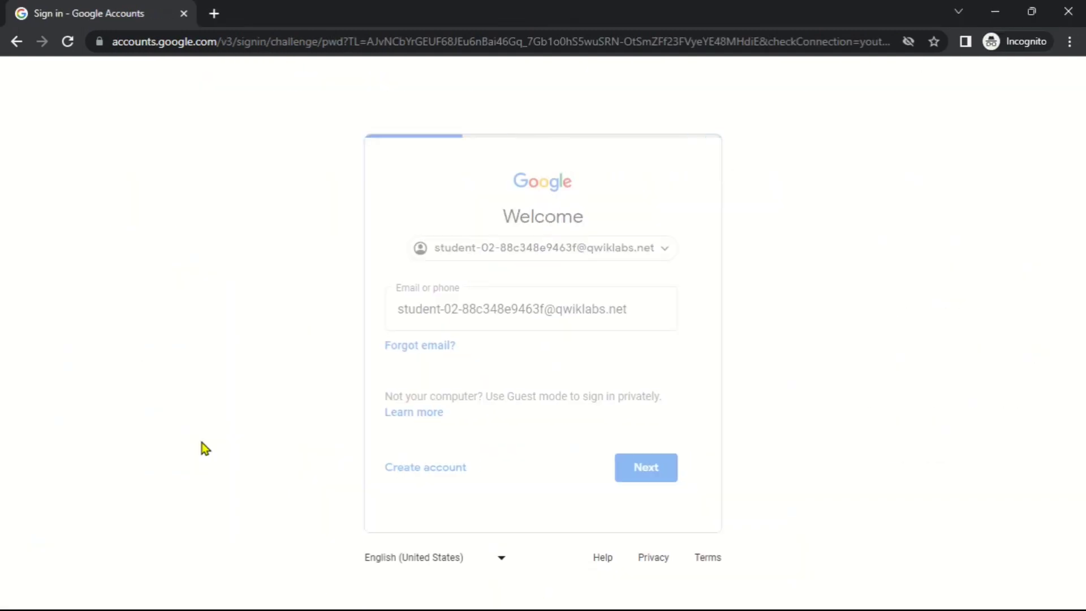
pyautogui.hotkey('ctrl', 'v')
pyautogui.press('Return')
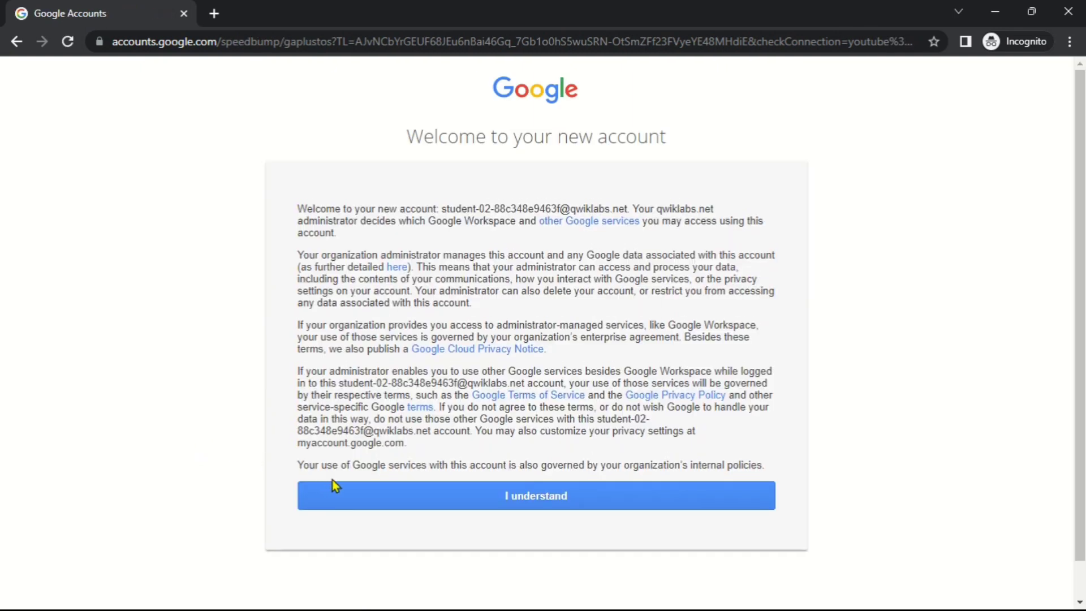
# - Acknowledge the new account notice and agree to the Google Cloud Platform Terms of Service
pyautogui.click(348, 490)
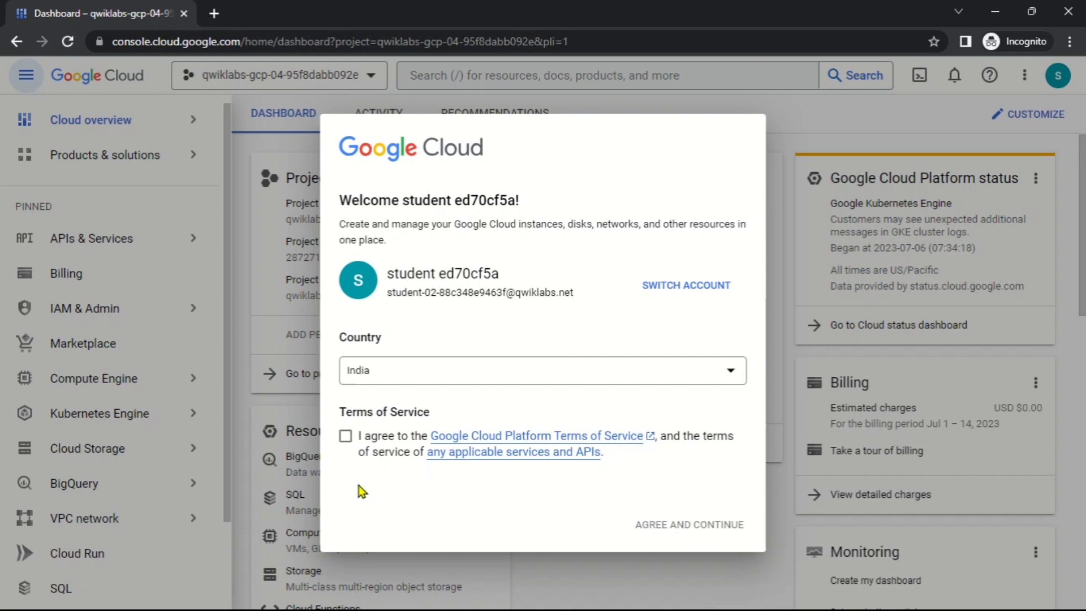
pyautogui.click(345, 435)
pyautogui.click(661, 518)
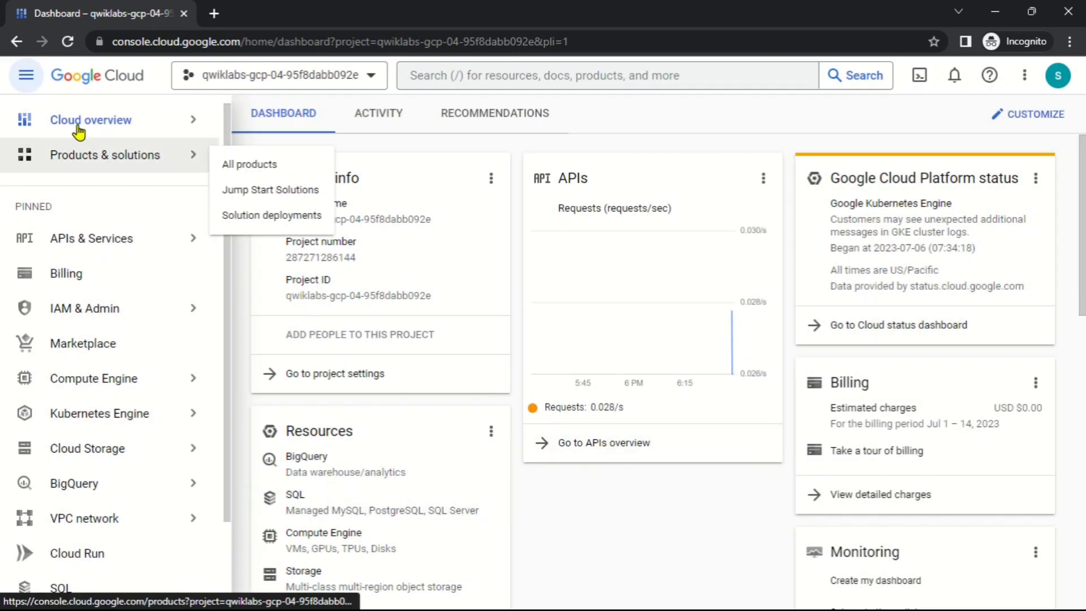
# - Copy Dataplex from the Task 3 heading, search the console for it and open the Dataplex product page
pyautogui.hotkey('alt', 'Tab')
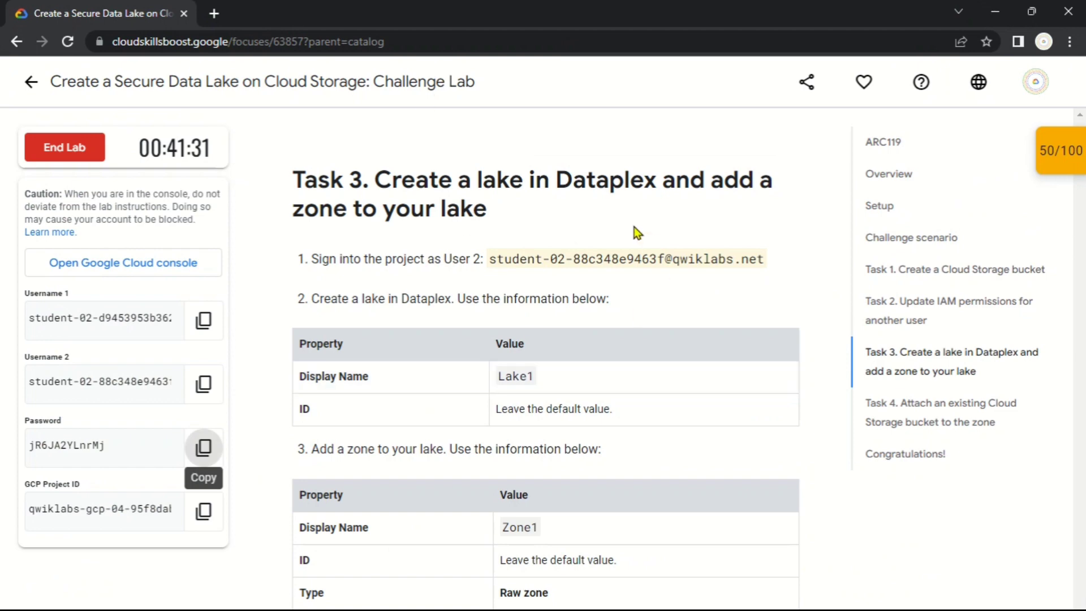
pyautogui.doubleClick(590, 181)
pyautogui.hotkey('alt', 'Tab')
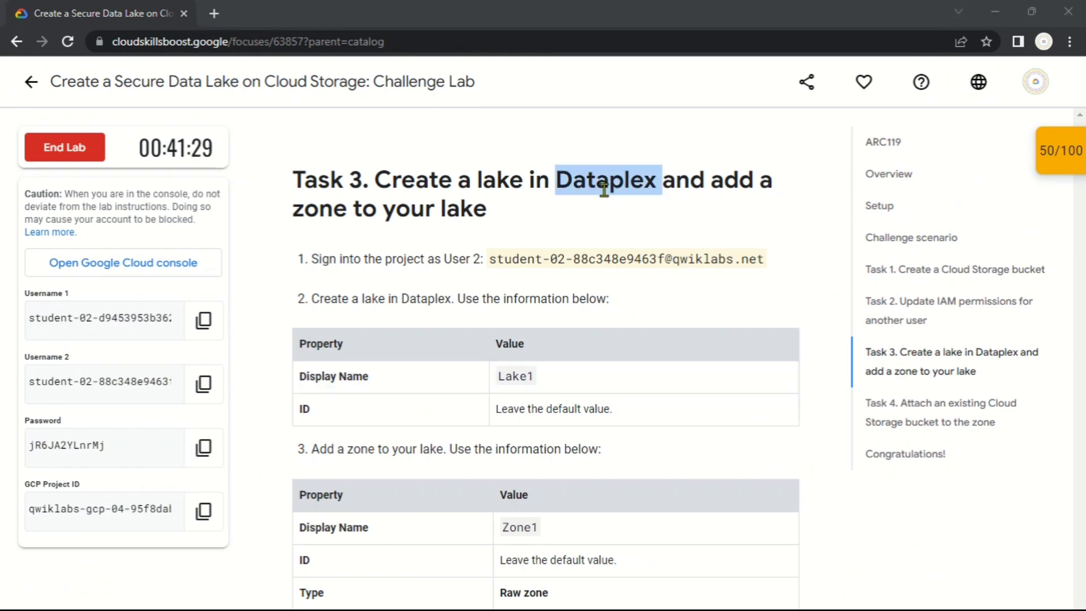
pyautogui.click(477, 81)
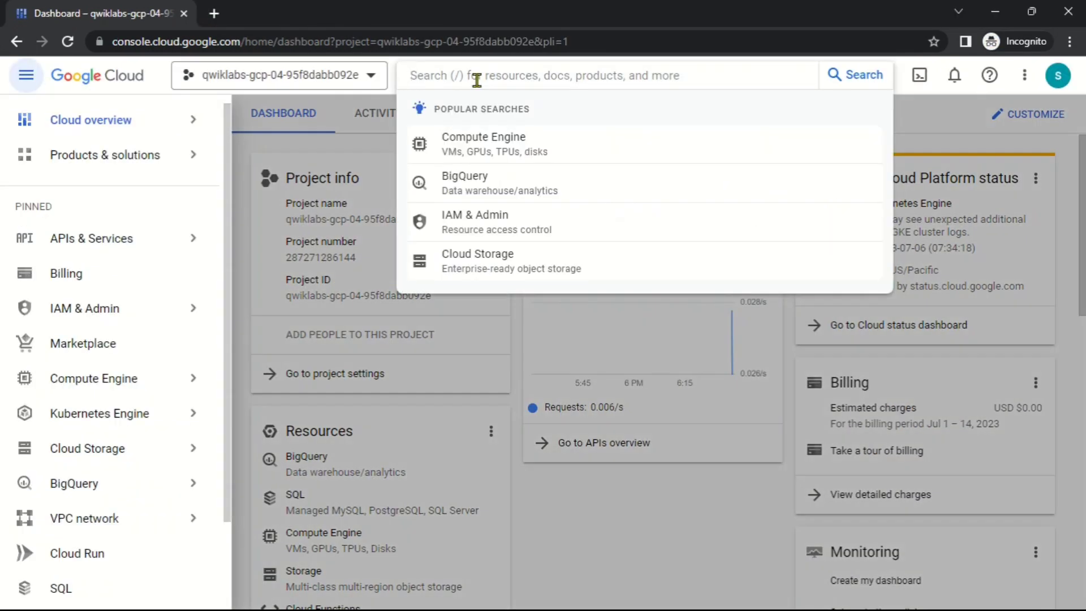
pyautogui.hotkey('ctrl', 'v')
pyautogui.click(452, 149)
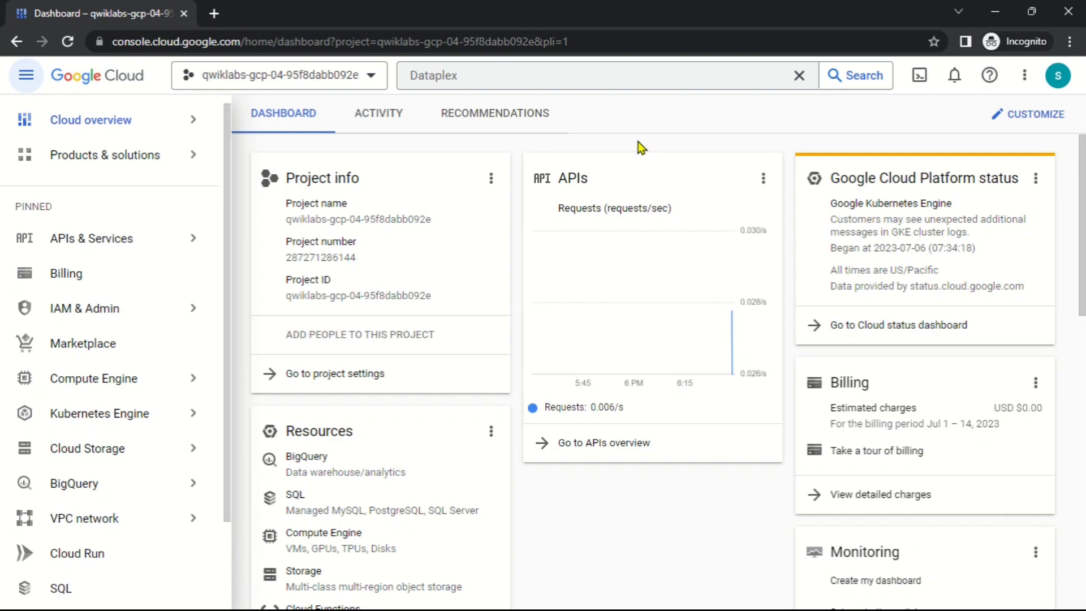
pyautogui.click(509, 69)
pyautogui.click(490, 145)
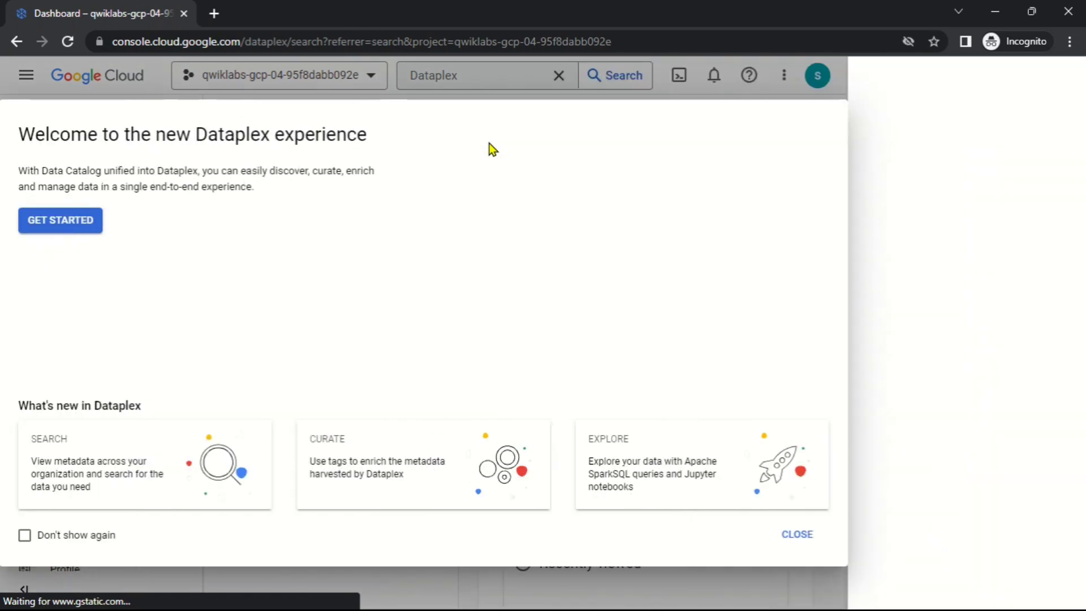
# - Dismiss the Dataplex welcome message and leave the tutorial
pyautogui.click(61, 221)
pyautogui.click(1064, 77)
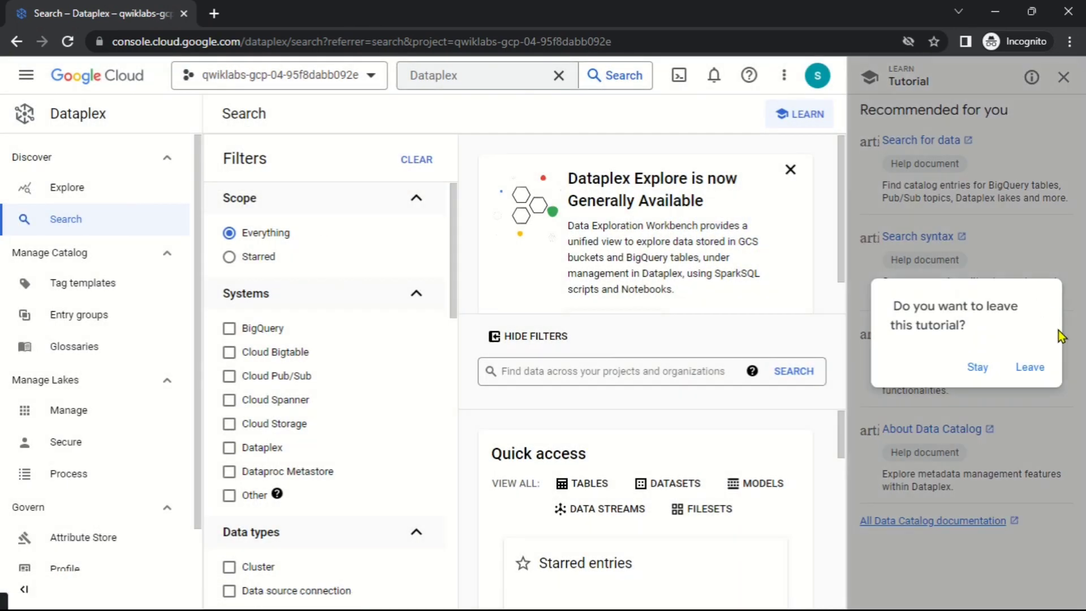
pyautogui.click(1045, 369)
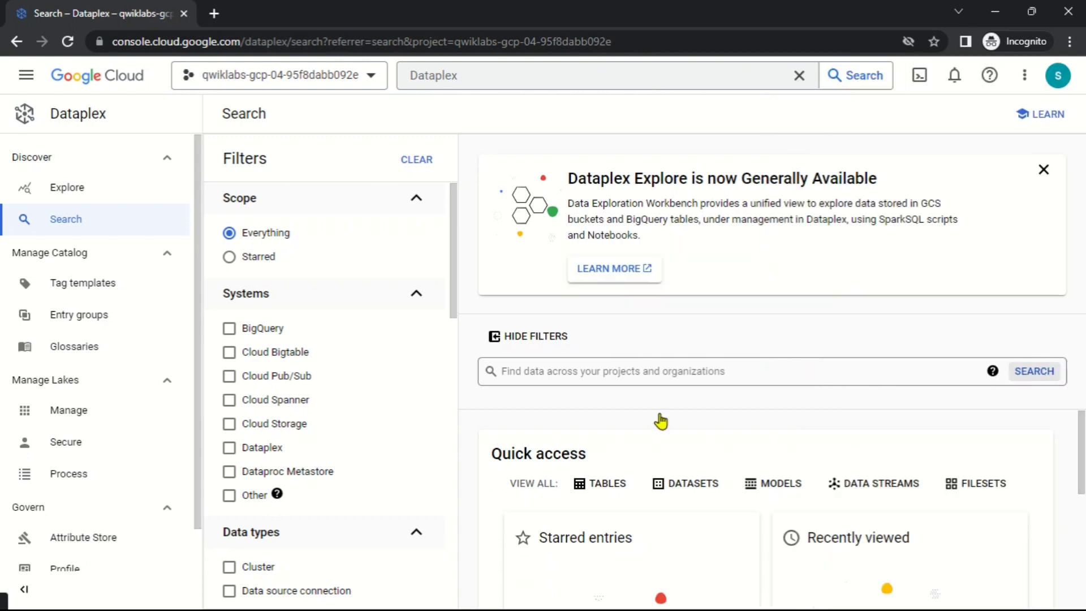
# - Go to Dataplex lake management and enable the Cloud Dataplex API for the project
pyautogui.click(54, 415)
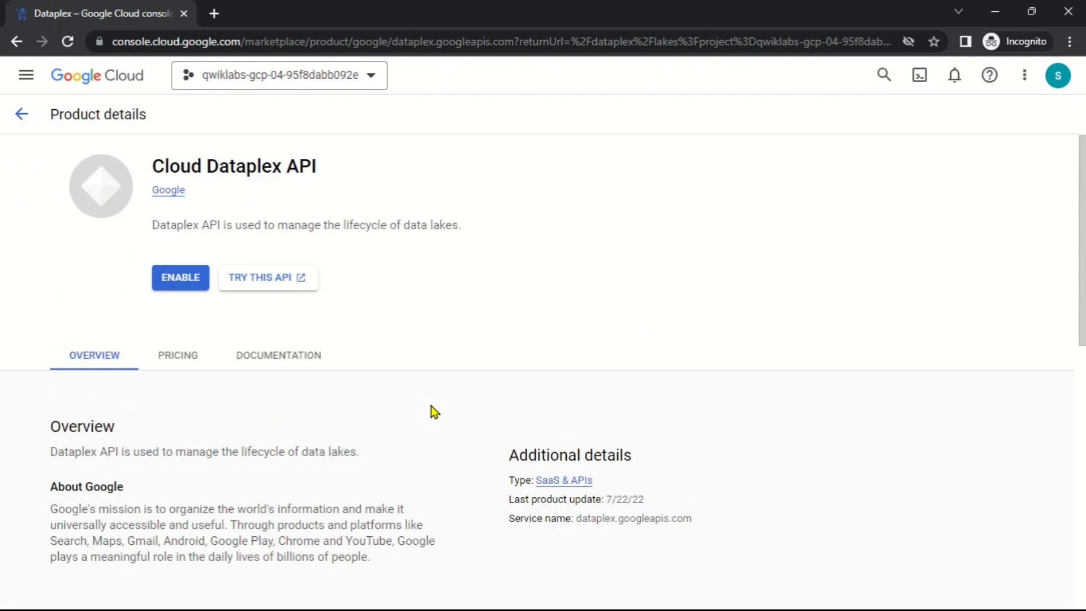
pyautogui.click(179, 278)
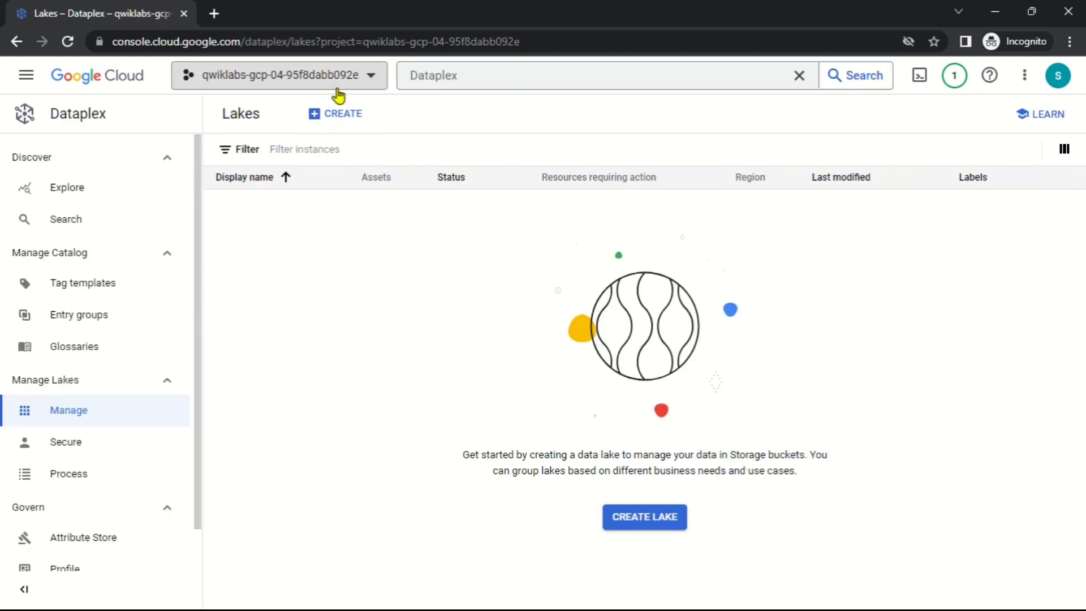
# - Start a new Dataplex lake and fill in its display name with Lake1, copied from the lab instructions
pyautogui.click(338, 113)
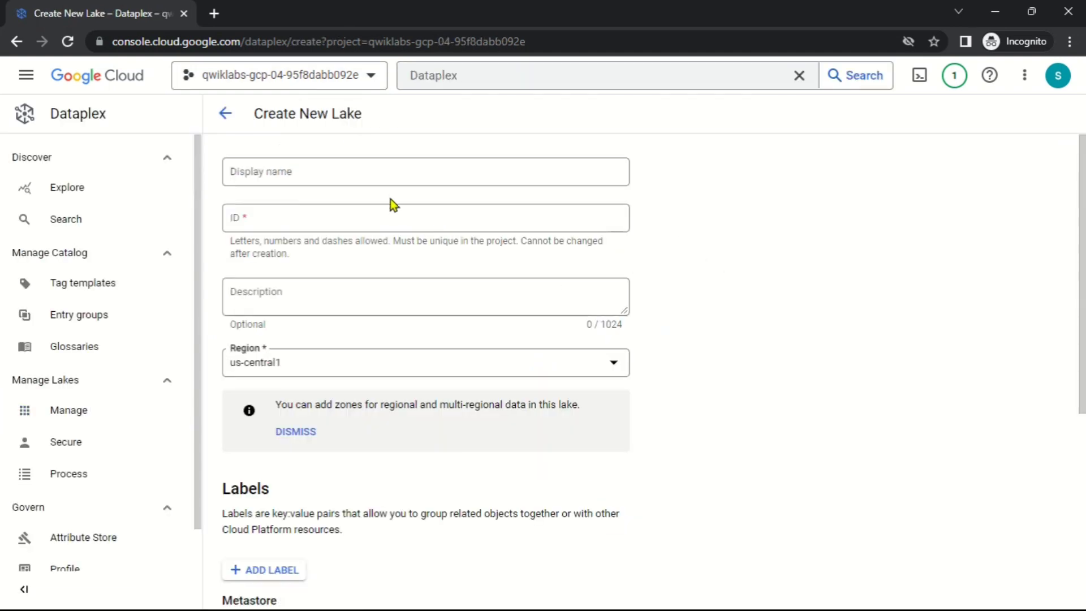
pyautogui.click(389, 173)
pyautogui.hotkey('alt', 'Tab')
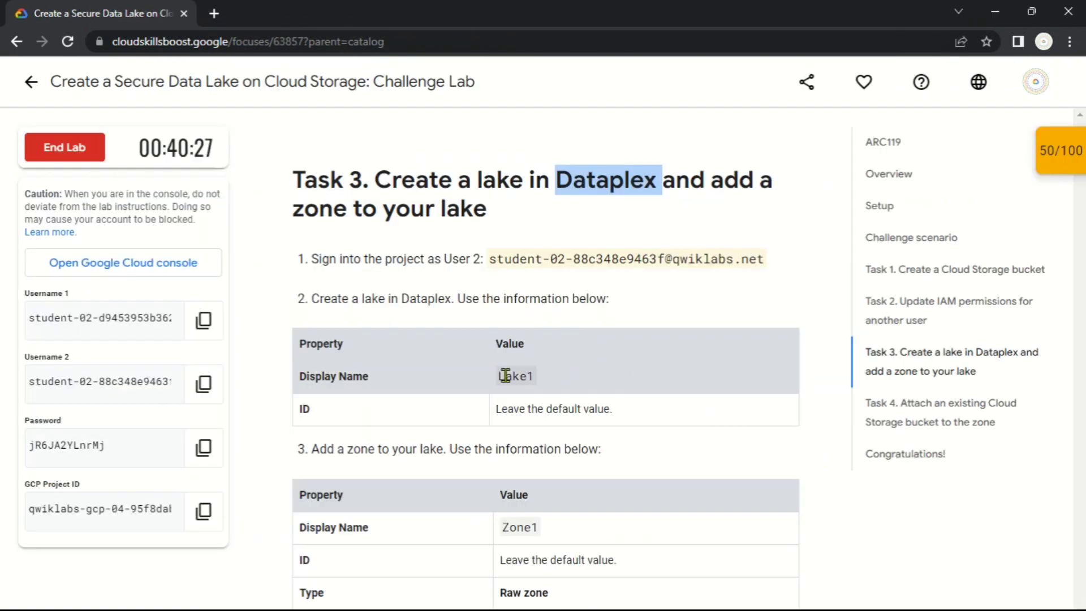
pyautogui.doubleClick(505, 375)
pyautogui.hotkey('alt', 'Tab')
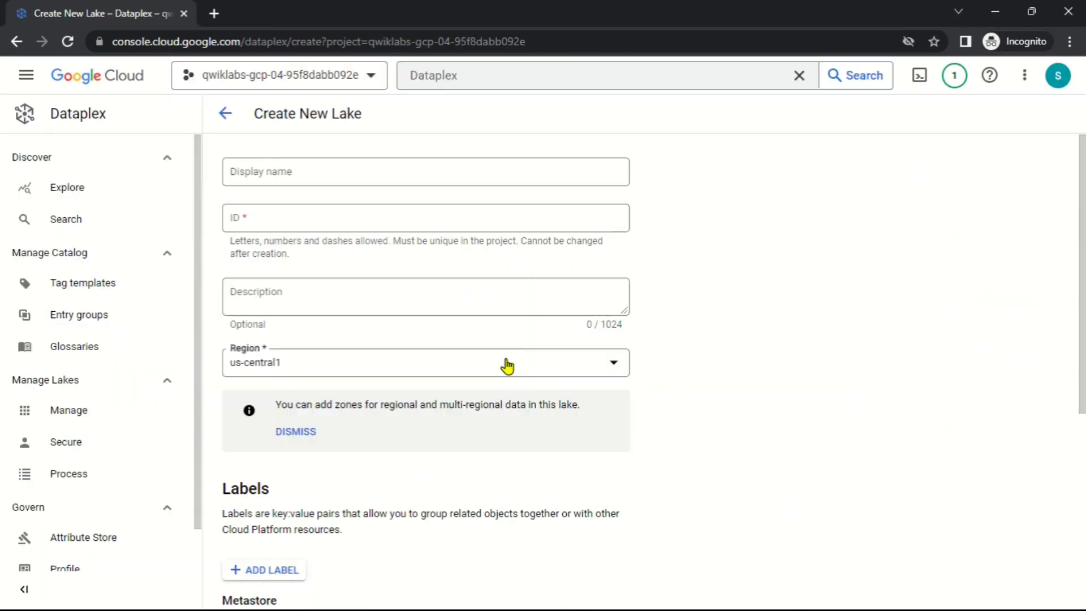
pyautogui.hotkey('ctrl', 'v')
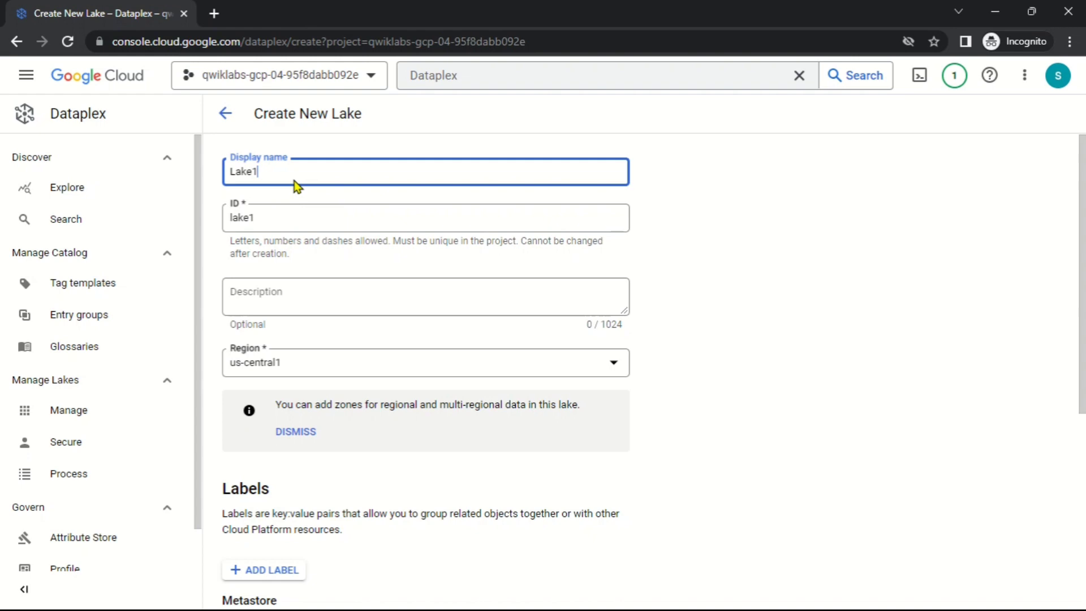
# - Set the lake's region to us-central1 in line with the lab's challenge scenario standards, and create the lake
pyautogui.click(275, 365)
pyautogui.click(296, 457)
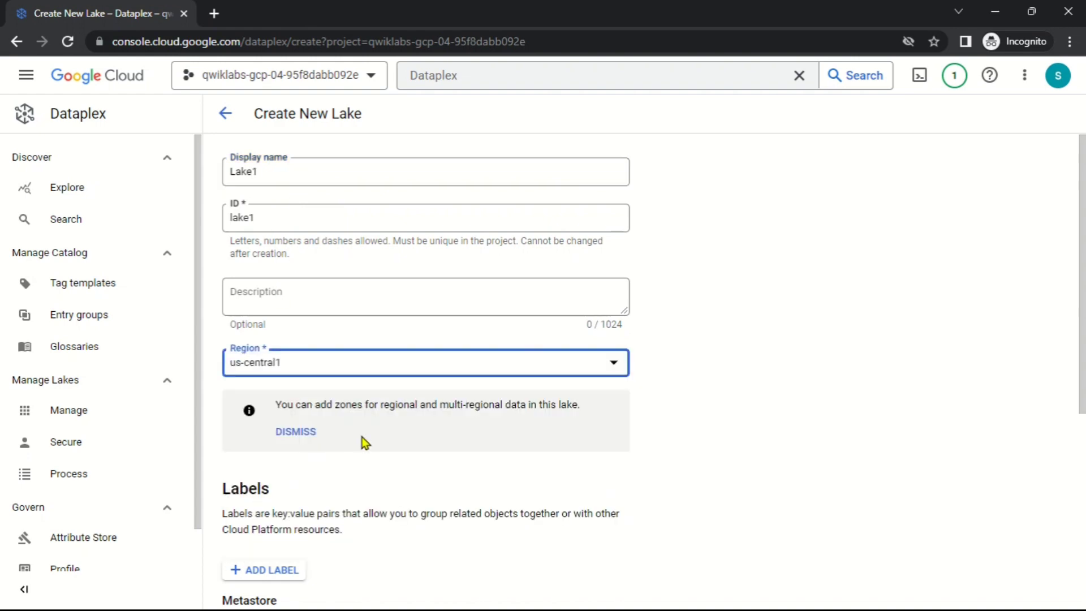
pyautogui.hotkey('alt', 'Tab')
pyautogui.scroll(5, 582, 346)
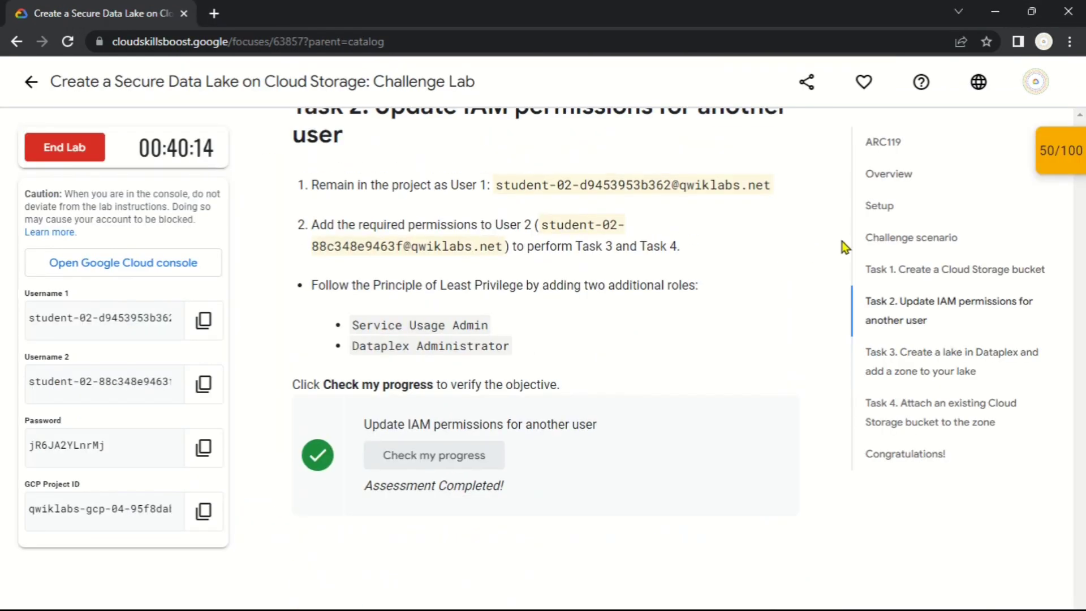
pyautogui.scroll(12, 456, 381)
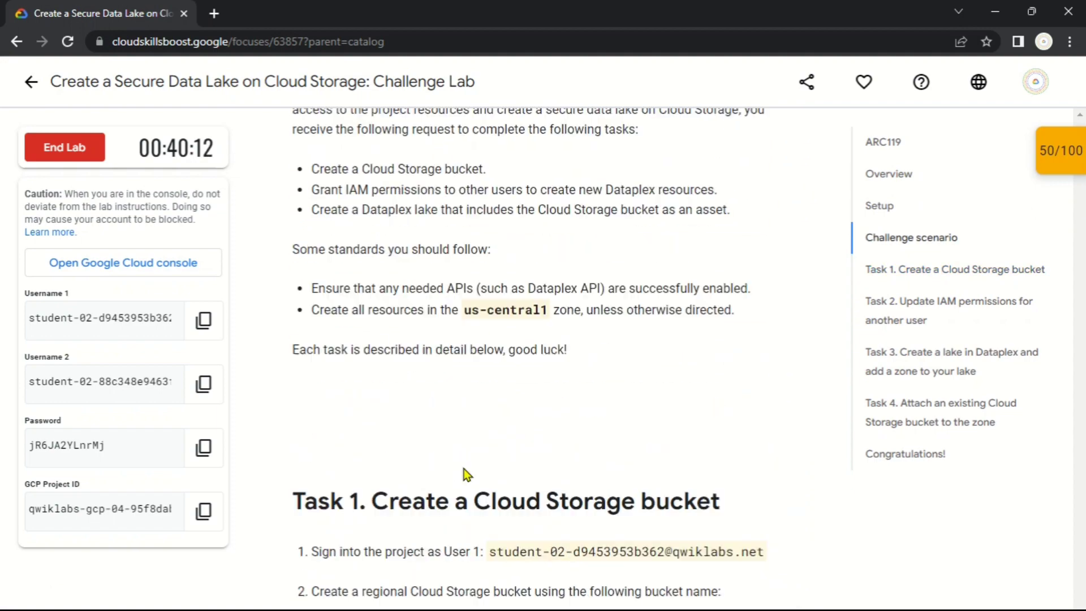
pyautogui.click(918, 373)
pyautogui.hotkey('alt', 'Tab')
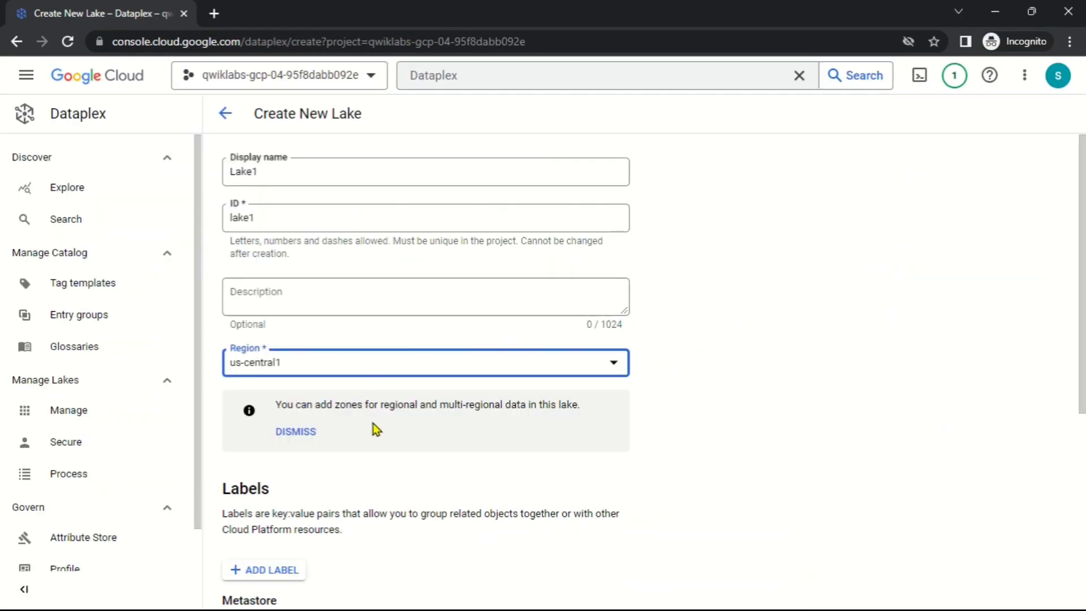
pyautogui.scroll(-6, 372, 423)
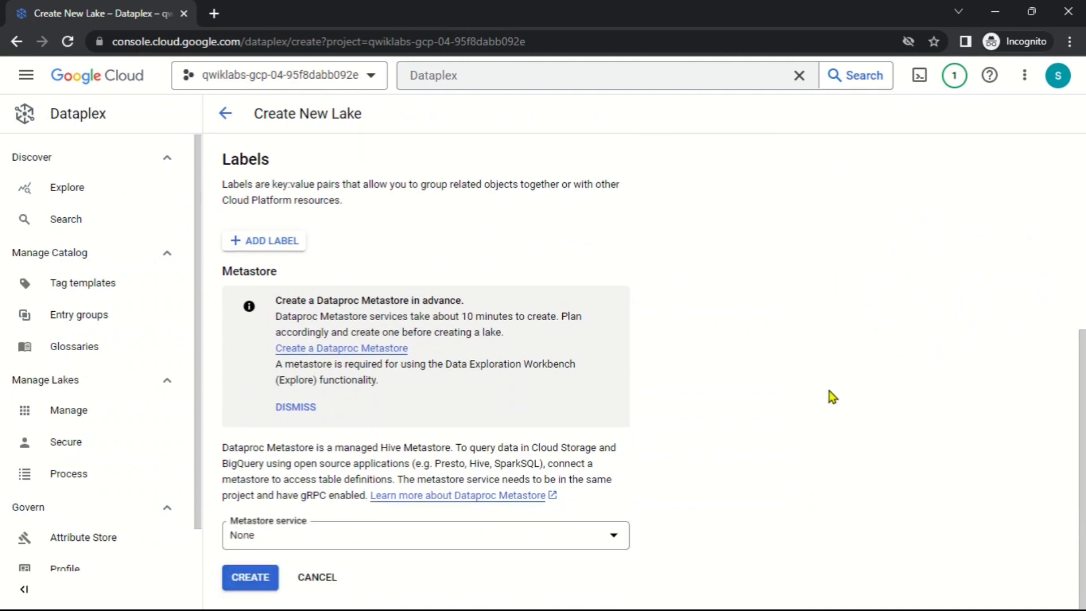
pyautogui.press('Return')
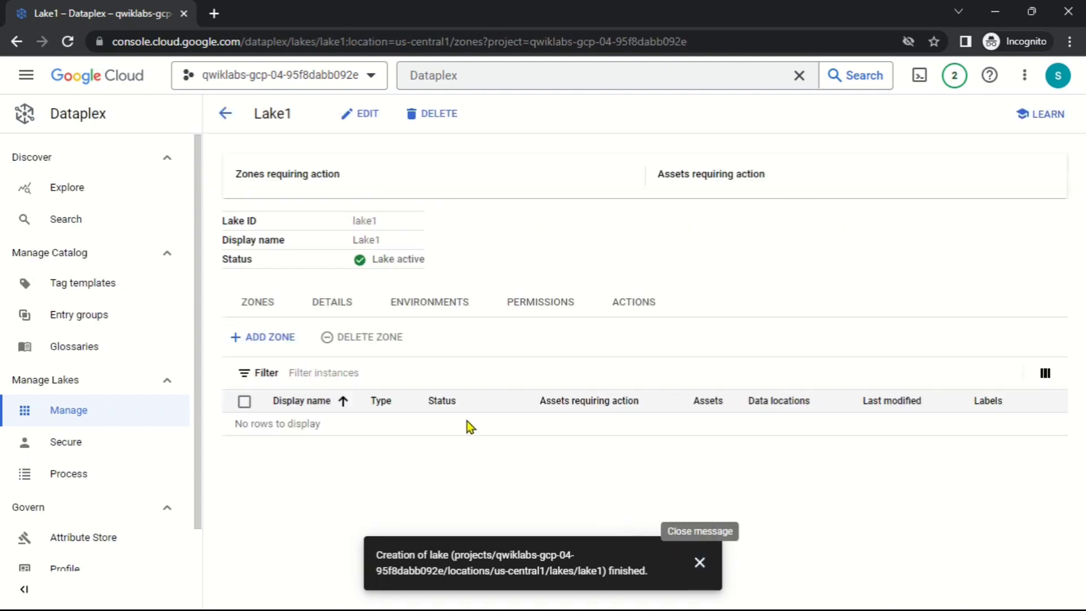
# - Start adding a zone to Lake1 and enter the display name Zone1 from the lab instructions
pyautogui.click(275, 360)
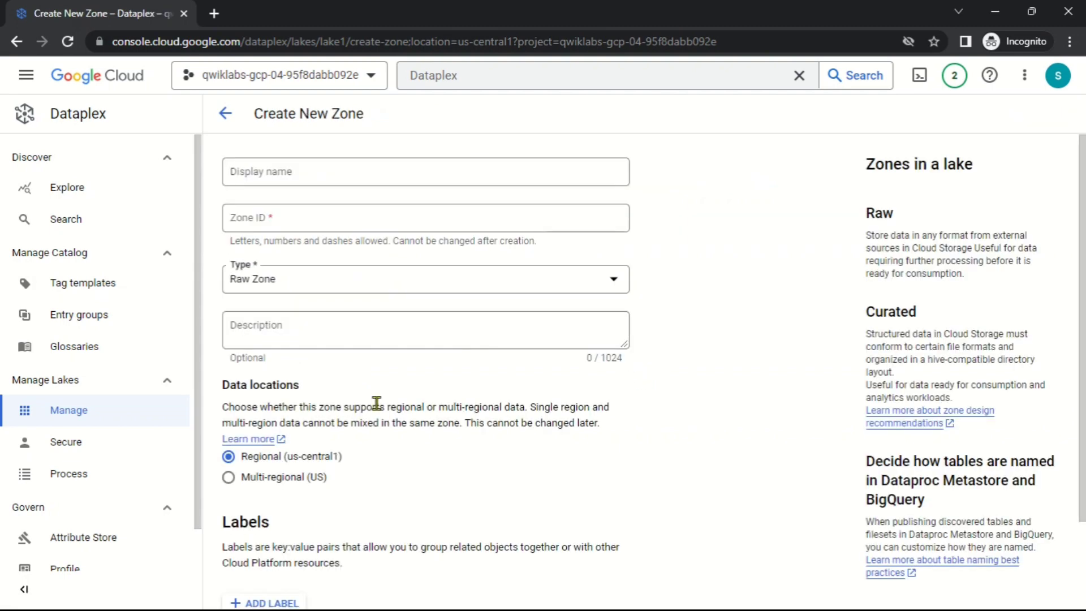
pyautogui.hotkey('alt', 'Tab')
pyautogui.scroll(-4, 510, 388)
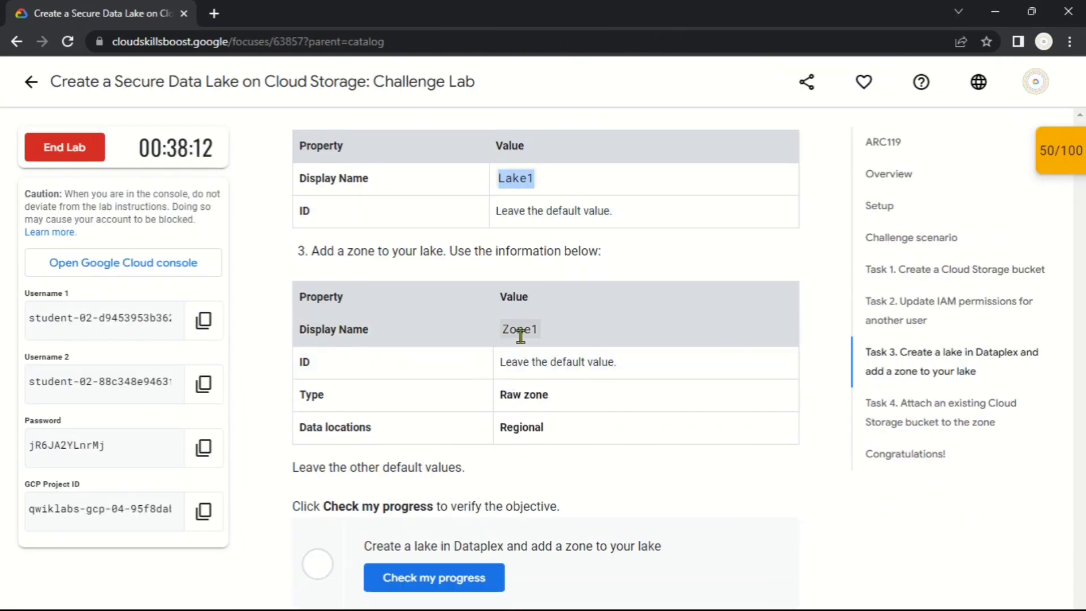
pyautogui.doubleClick(519, 331)
pyautogui.hotkey('alt', 'Tab')
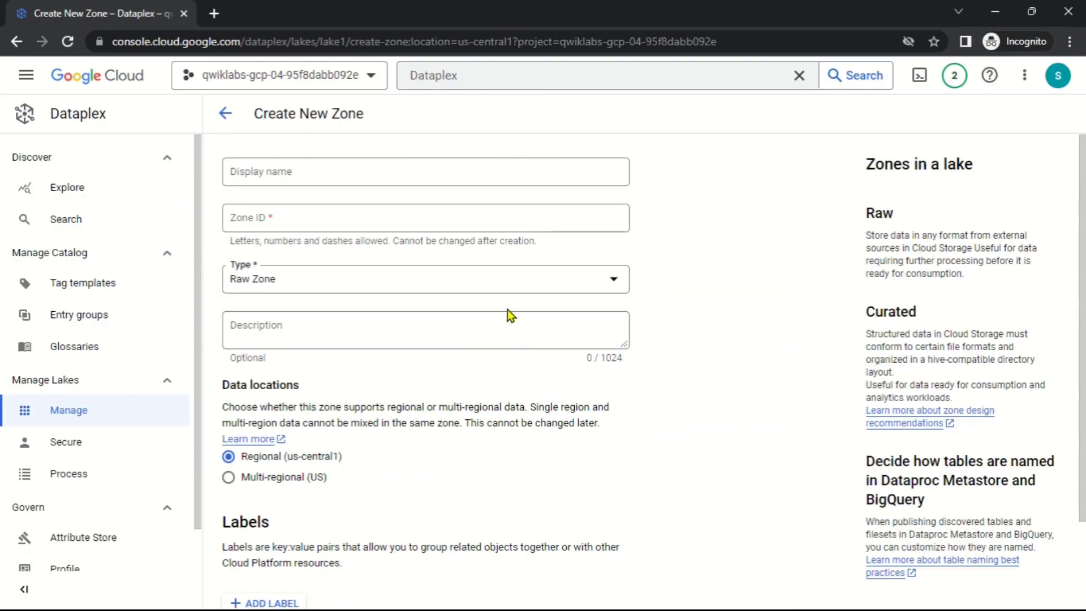
pyautogui.click(357, 171)
pyautogui.write('Zone1')
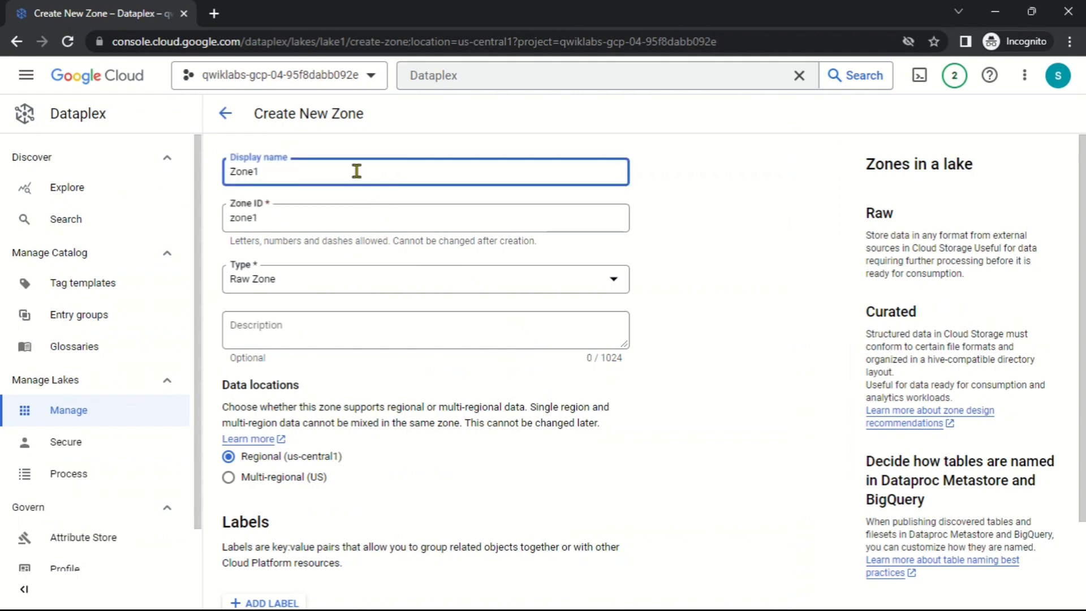
# - Set the zone type to Raw Zone, keep the Regional (us-central1) data location, and create the zone
pyautogui.click(315, 278)
pyautogui.click(279, 294)
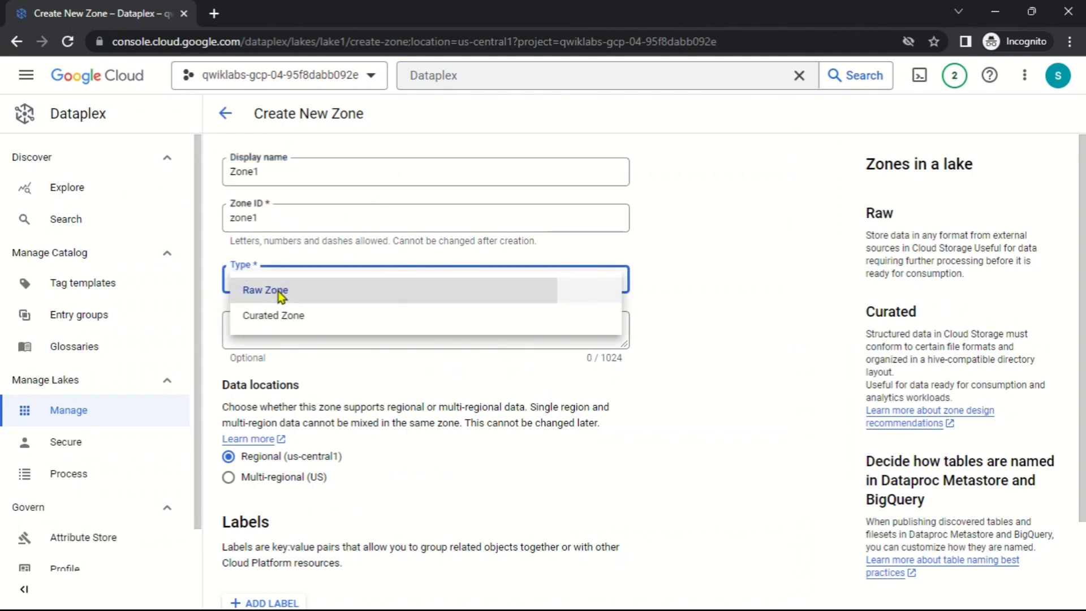
pyautogui.scroll(-2, 411, 408)
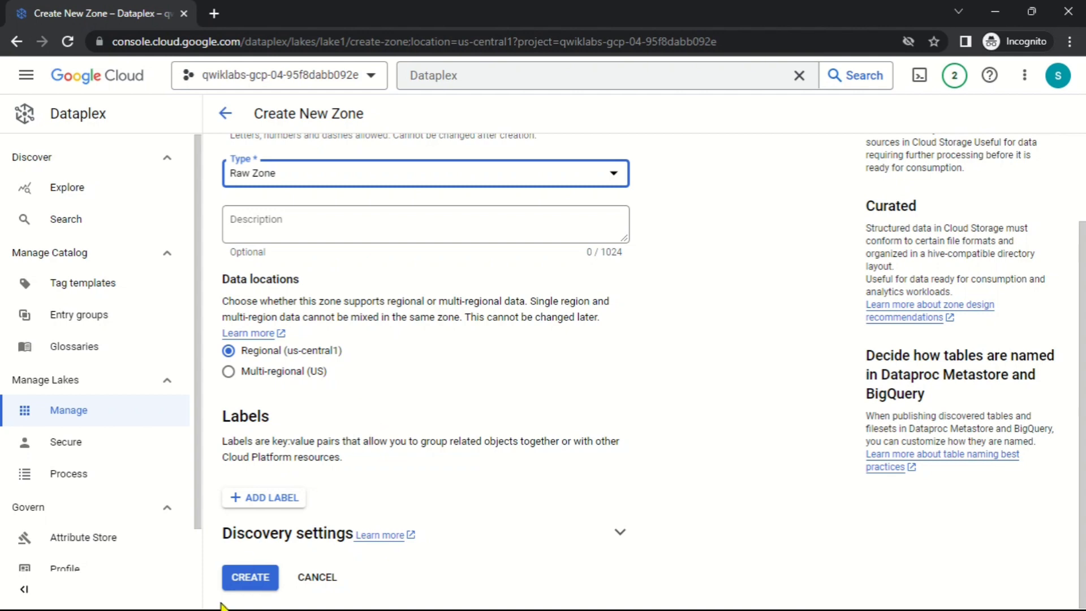
pyautogui.click(263, 576)
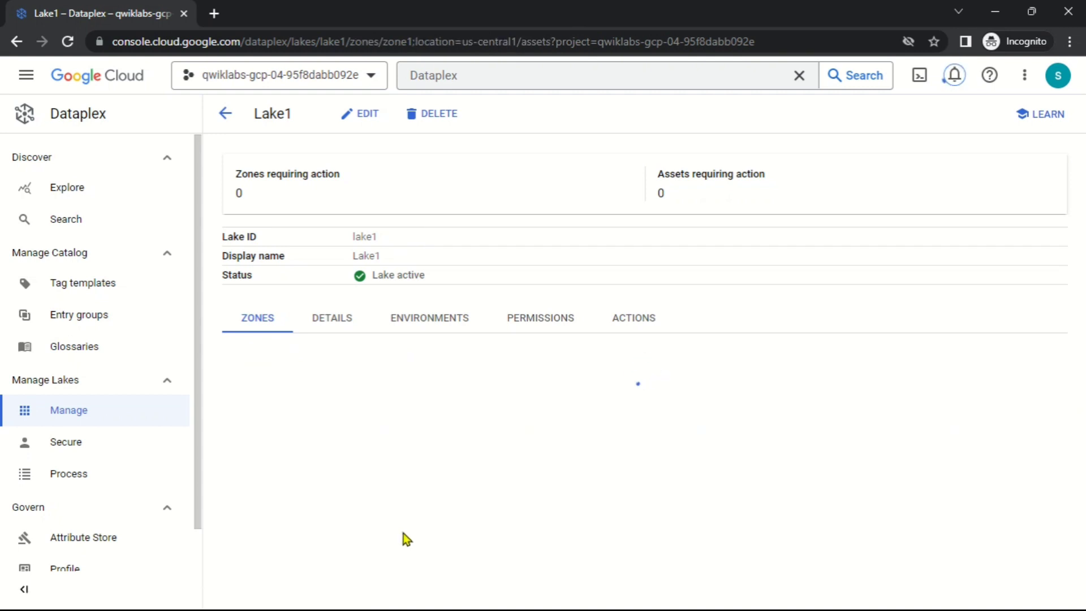
# - Start a new asset in Zone1 with the type Storage bucket and the display name Bucket1 from the Task 4 instructions
pyautogui.click(270, 374)
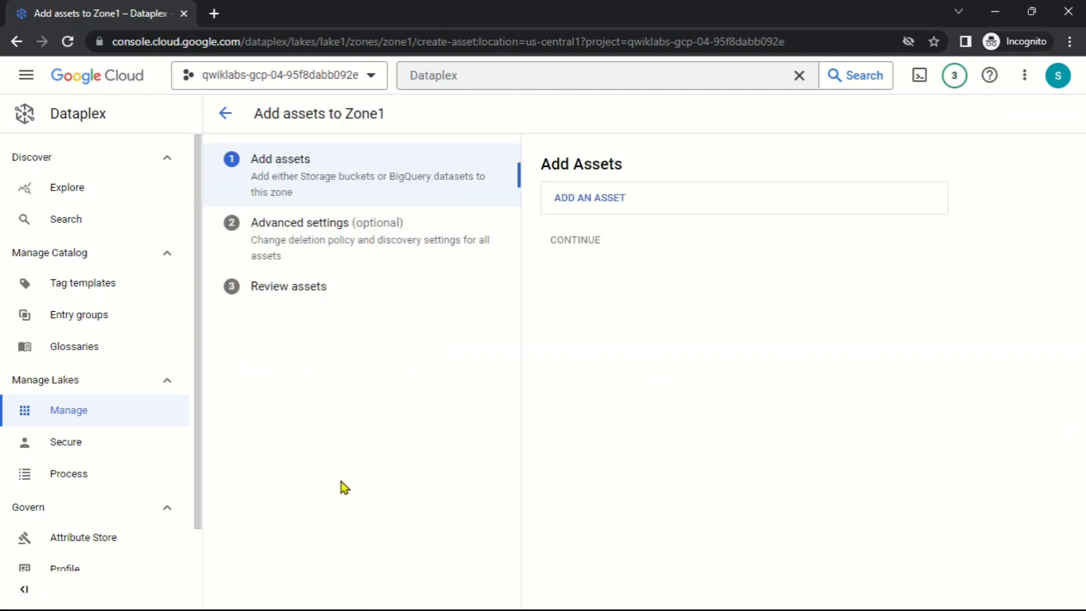
pyautogui.click(628, 206)
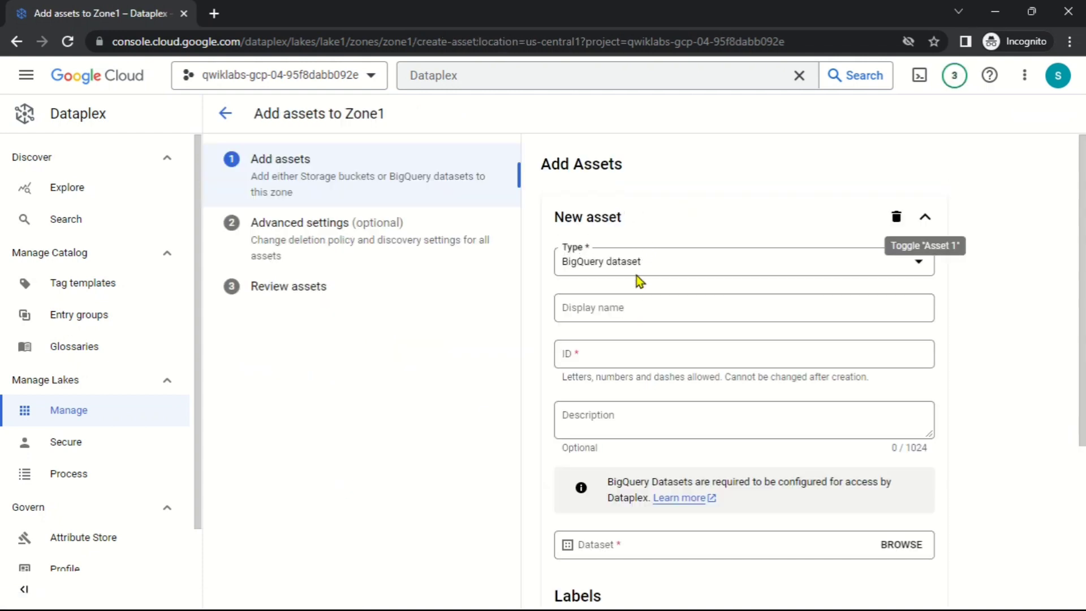
pyautogui.click(638, 270)
pyautogui.click(628, 299)
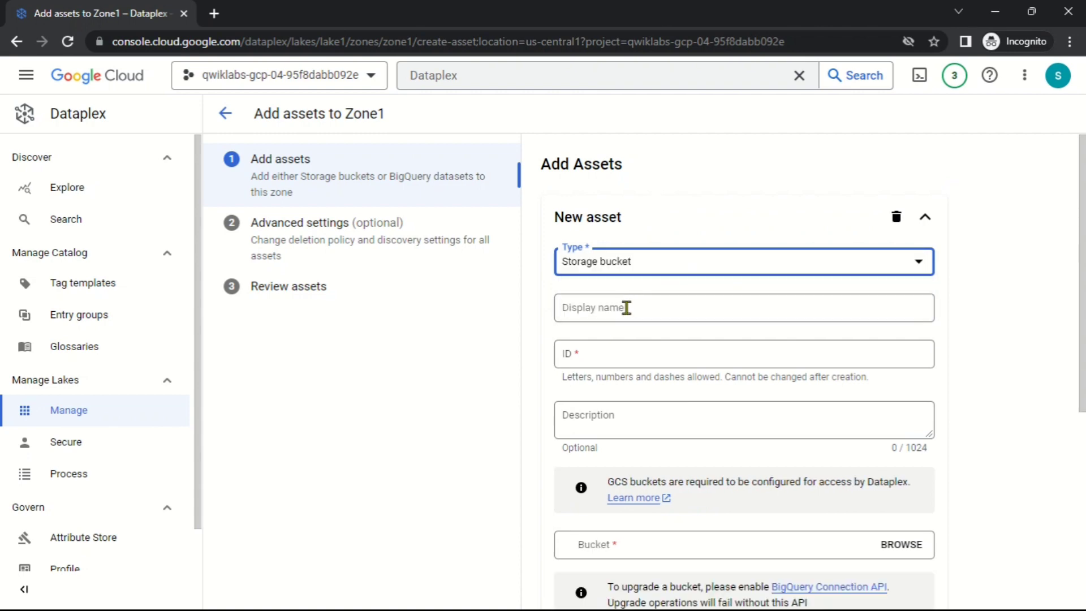
pyautogui.click(626, 307)
pyautogui.hotkey('alt', 'Tab')
pyautogui.scroll(-10, 566, 464)
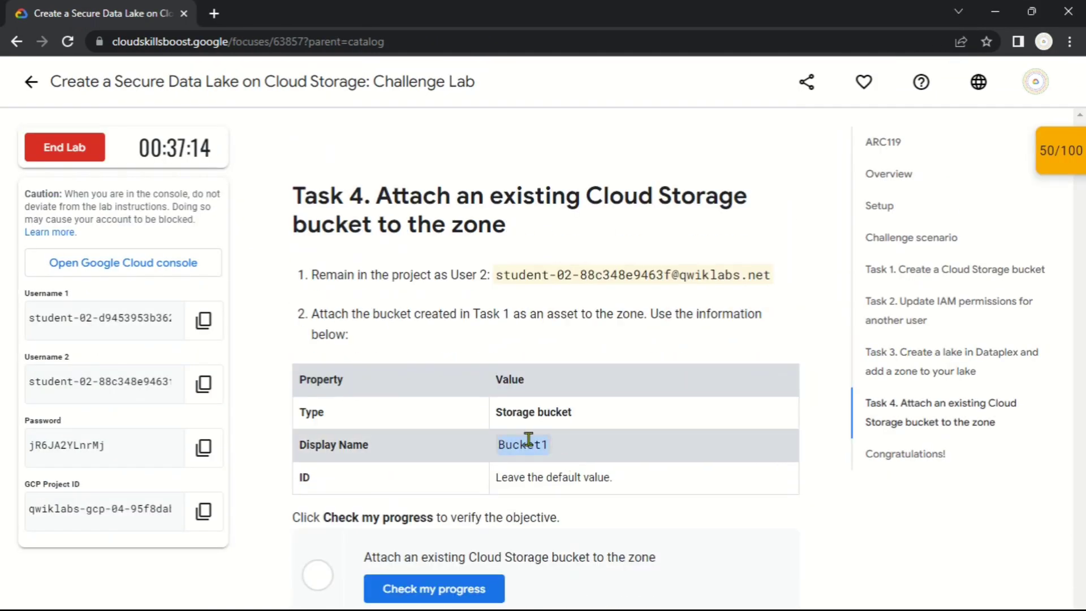
pyautogui.hotkey('alt', 'Tab')
pyautogui.write('Bucket1')
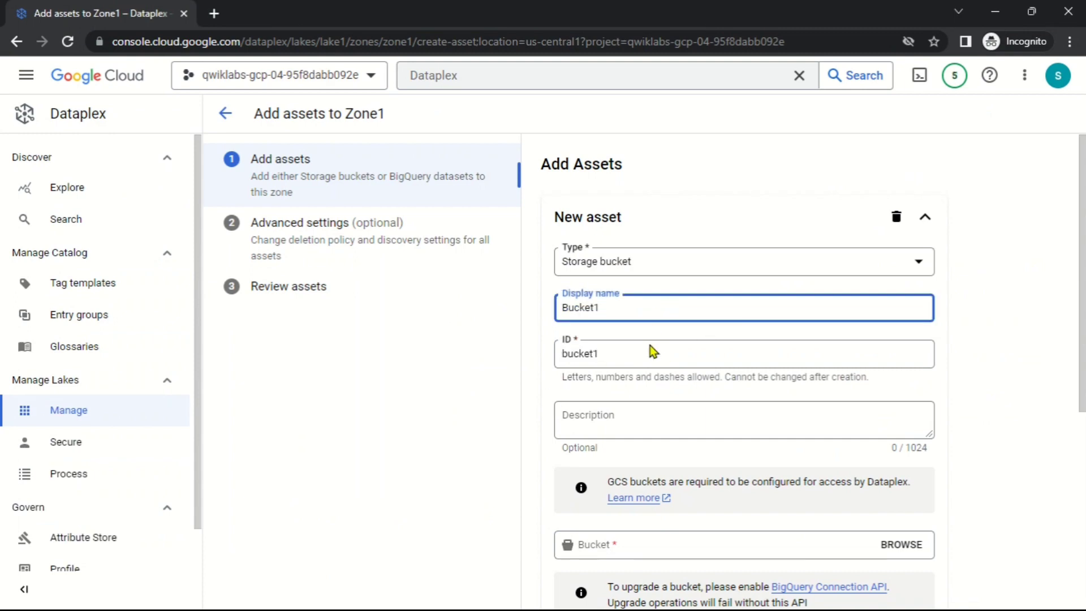
# - Choose qwiklabs-gcp-04-95f8dabb092e-bucket as the storage bucket for the new asset
pyautogui.scroll(-4, 727, 439)
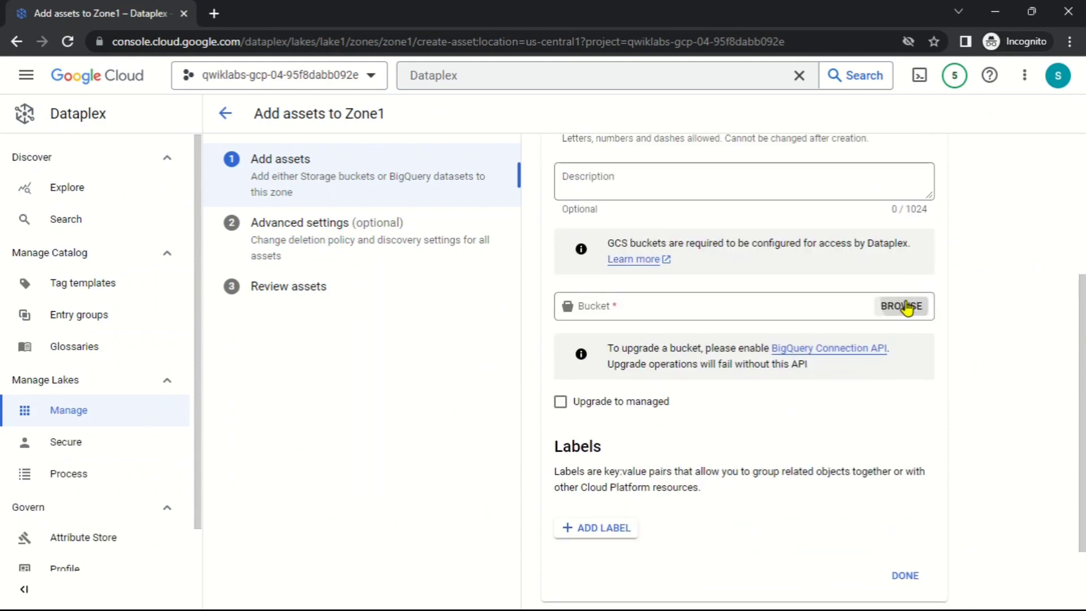
pyautogui.click(904, 305)
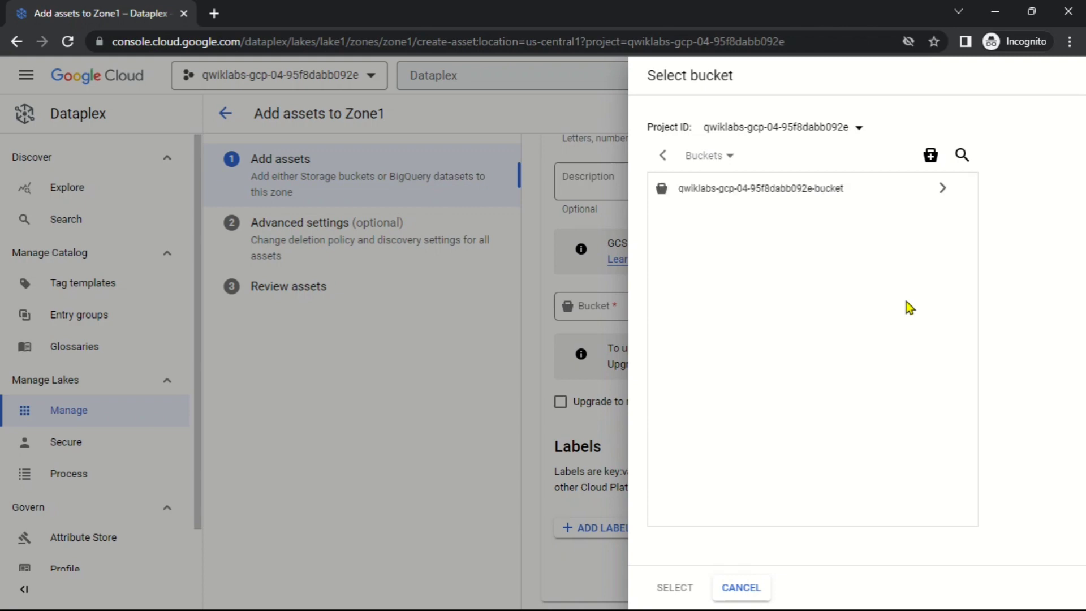
pyautogui.click(790, 192)
pyautogui.click(688, 583)
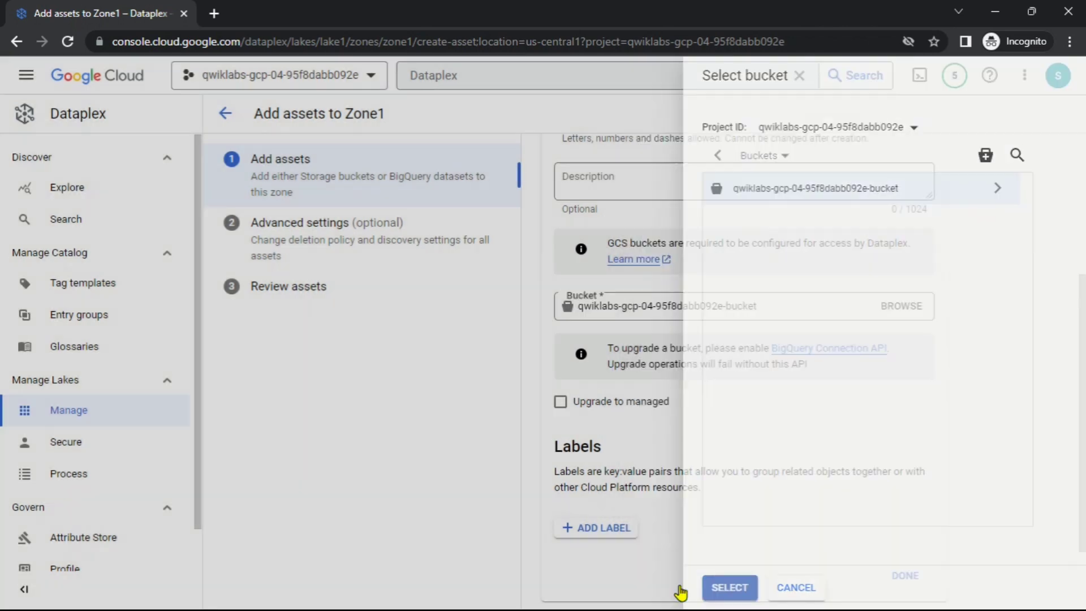
pyautogui.scroll(-2, 748, 391)
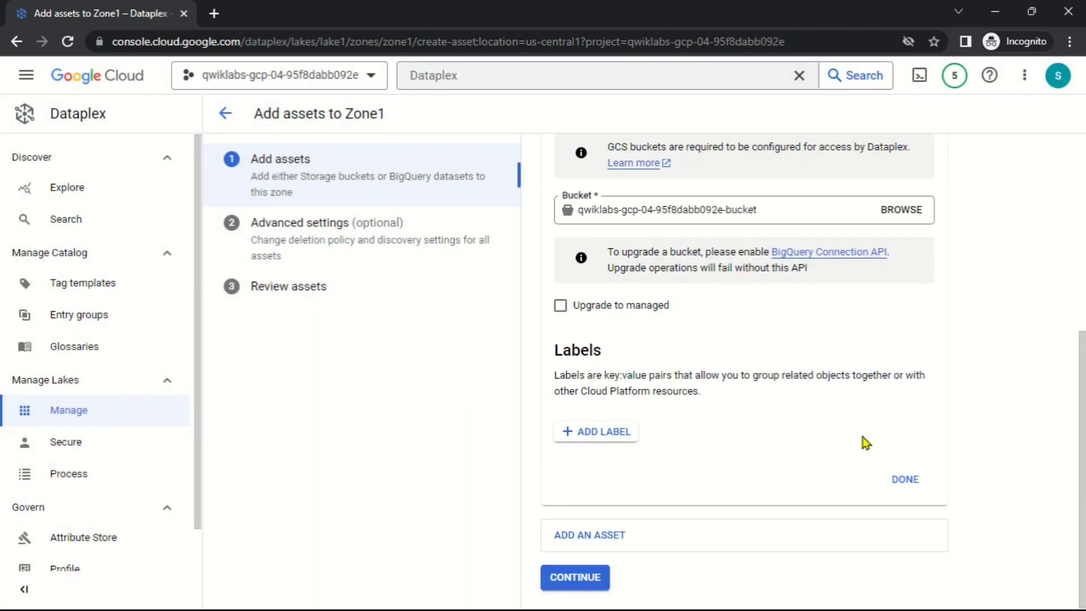
# - Finish the asset with inherited discovery settings, submit it to Zone1 and dismiss the notification
pyautogui.click(902, 478)
pyautogui.click(566, 293)
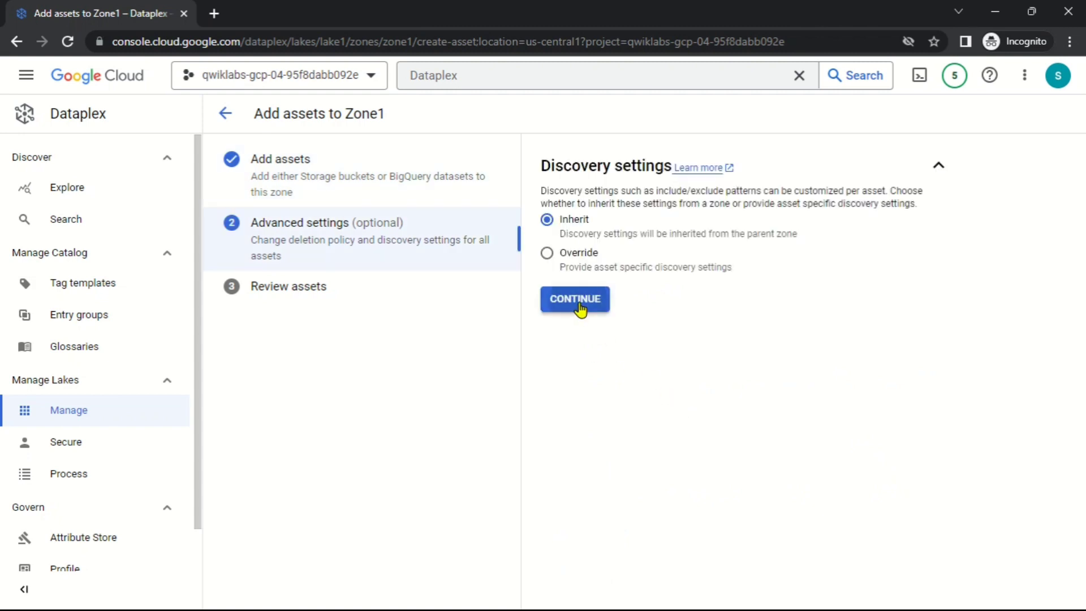
pyautogui.click(581, 305)
pyautogui.click(577, 347)
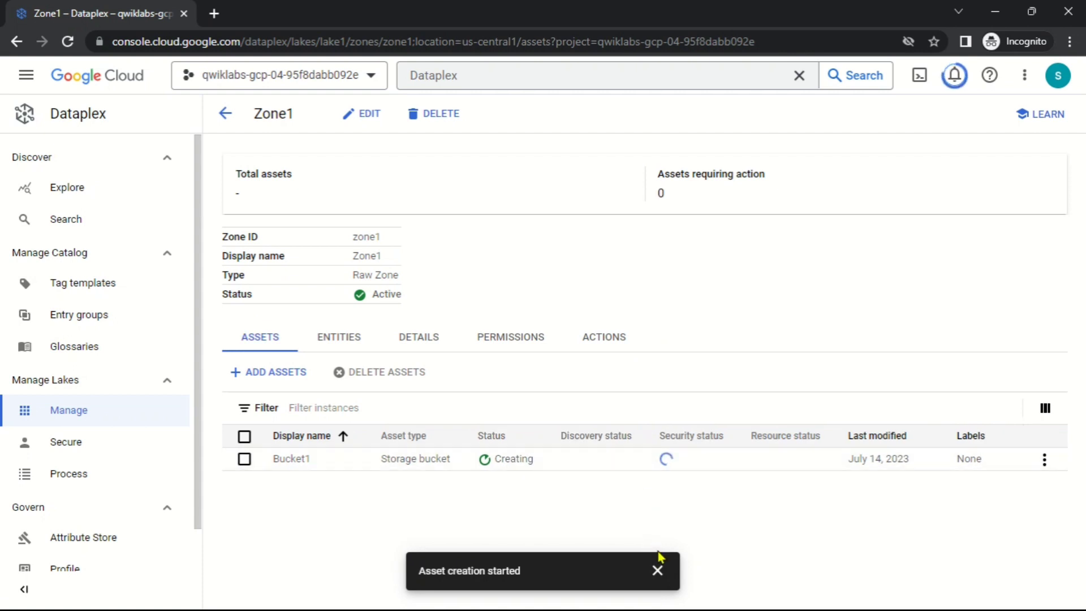
pyautogui.click(657, 569)
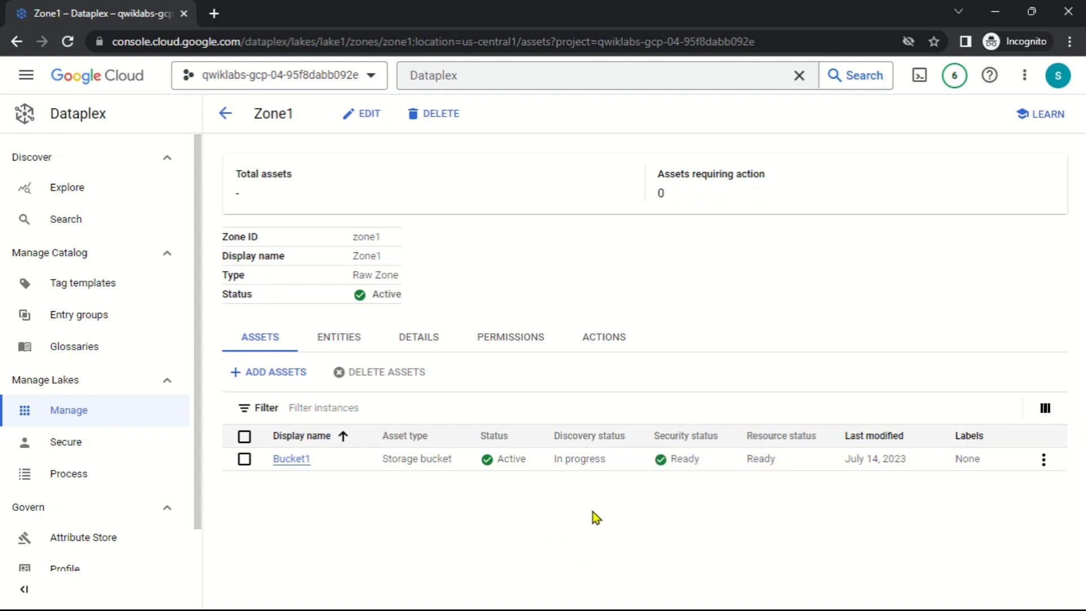
# - Return to the lab page and check the progress of the Task 4 objective of attaching the bucket to the zone
pyautogui.hotkey('alt', 'Tab')
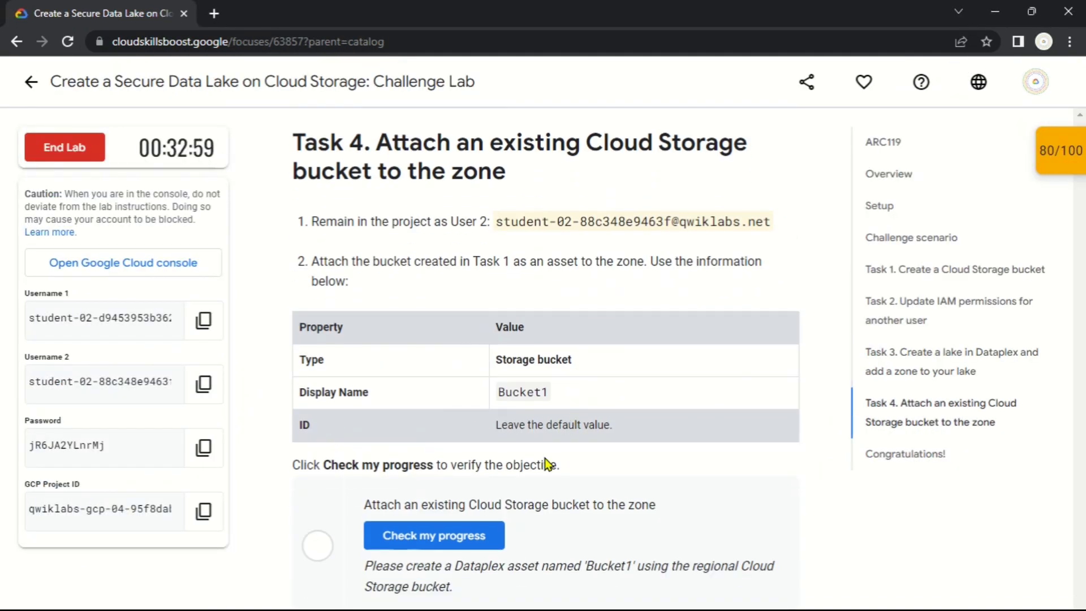
pyautogui.click(472, 537)
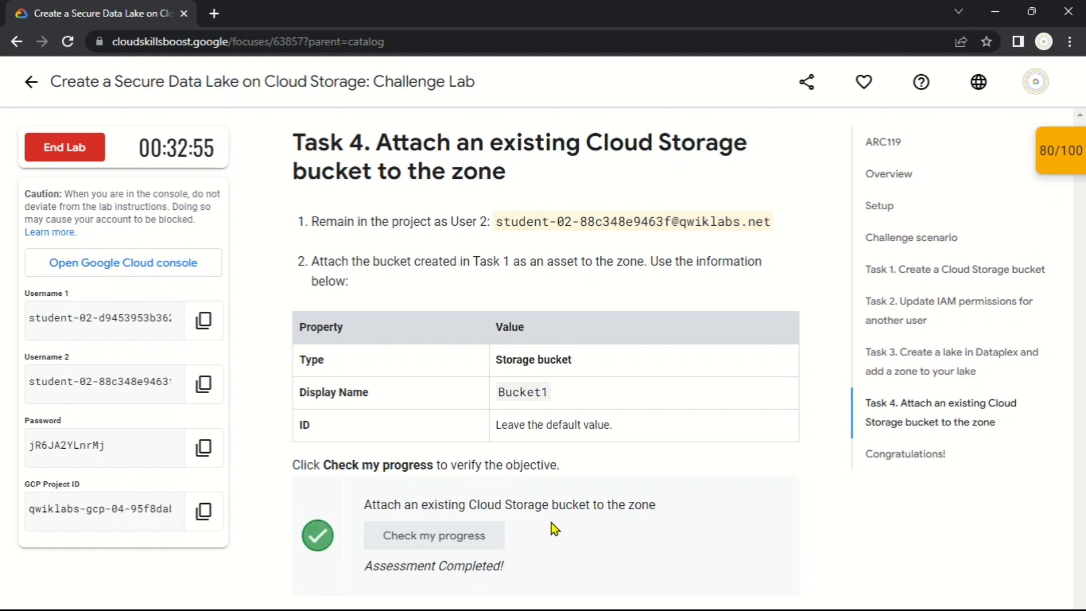
pyautogui.scroll(-3, 542, 503)
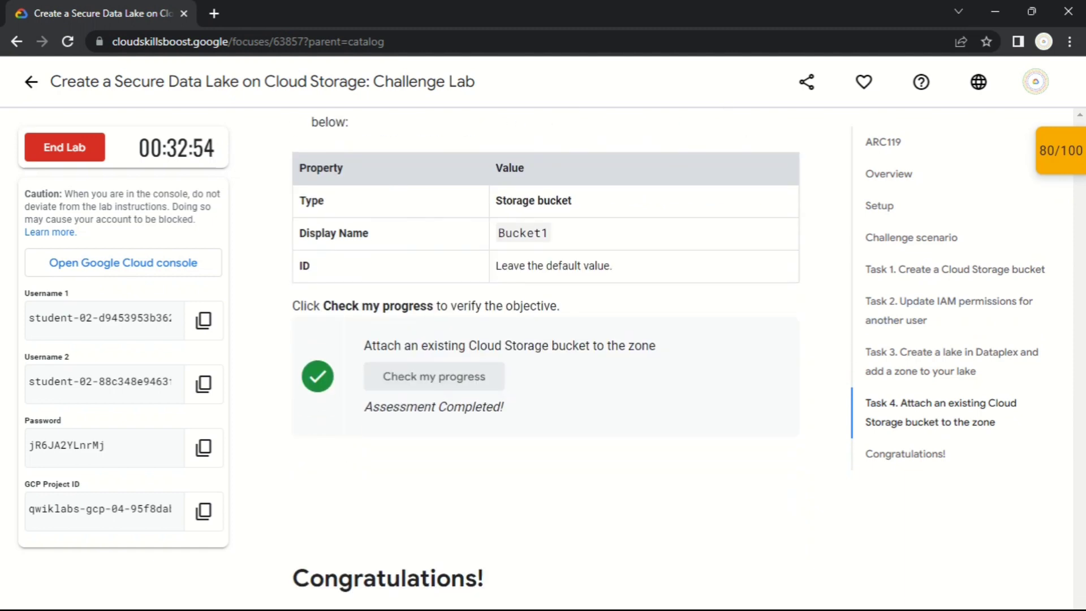
# - Open the lab score breakdown, check progress for attaching the Cloud Storage bucket, and close the breakdown
pyautogui.click(1050, 158)
pyautogui.scroll(-2, 957, 298)
pyautogui.click(944, 305)
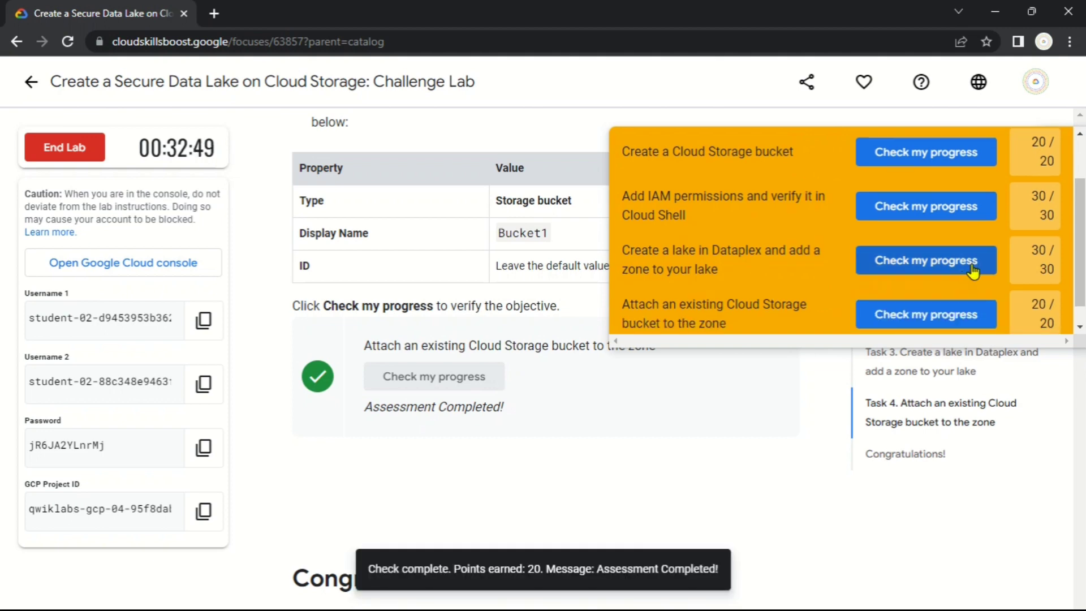
pyautogui.scroll(3, 914, 274)
pyautogui.click(1042, 160)
pyautogui.scroll(-3, 632, 383)
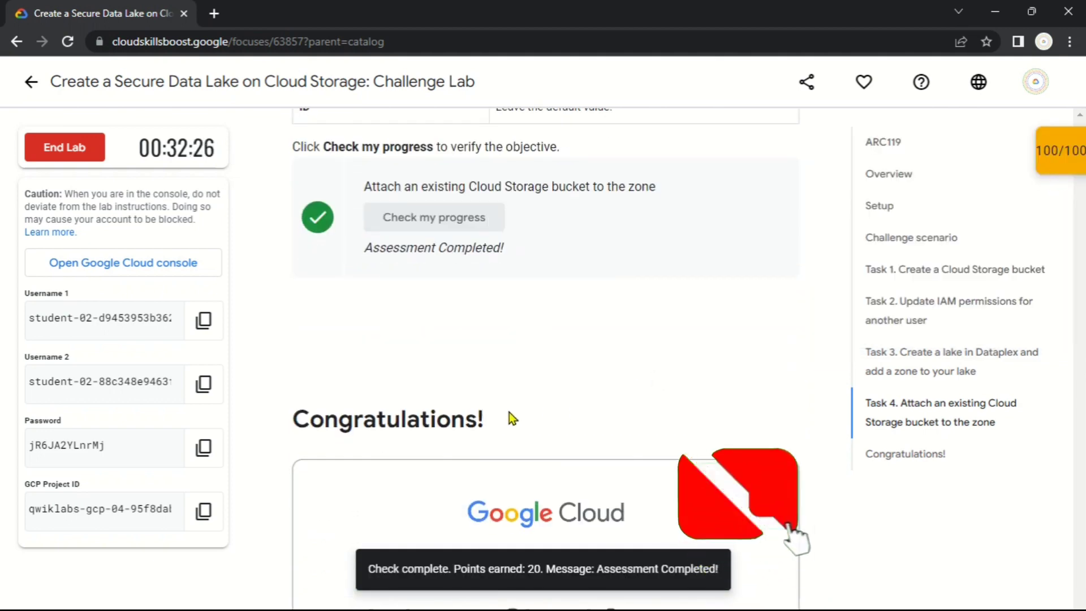
# - End the lab and submit a five-star satisfaction rating without comments
pyautogui.moveTo(486, 419); pyautogui.dragTo(293, 420)
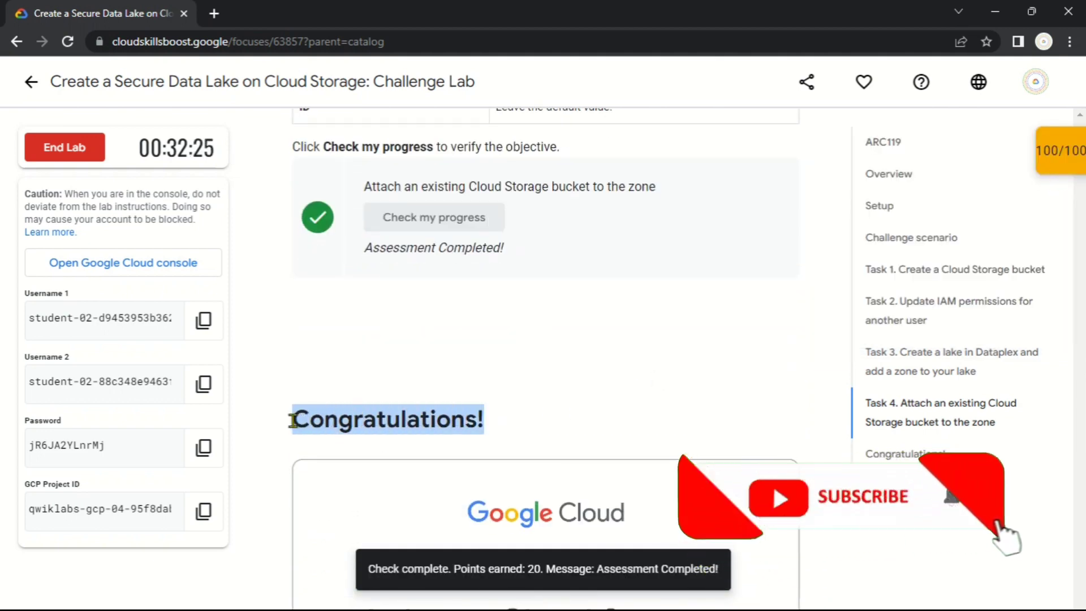
pyautogui.click(260, 325)
pyautogui.click(65, 148)
pyautogui.press('Tab')
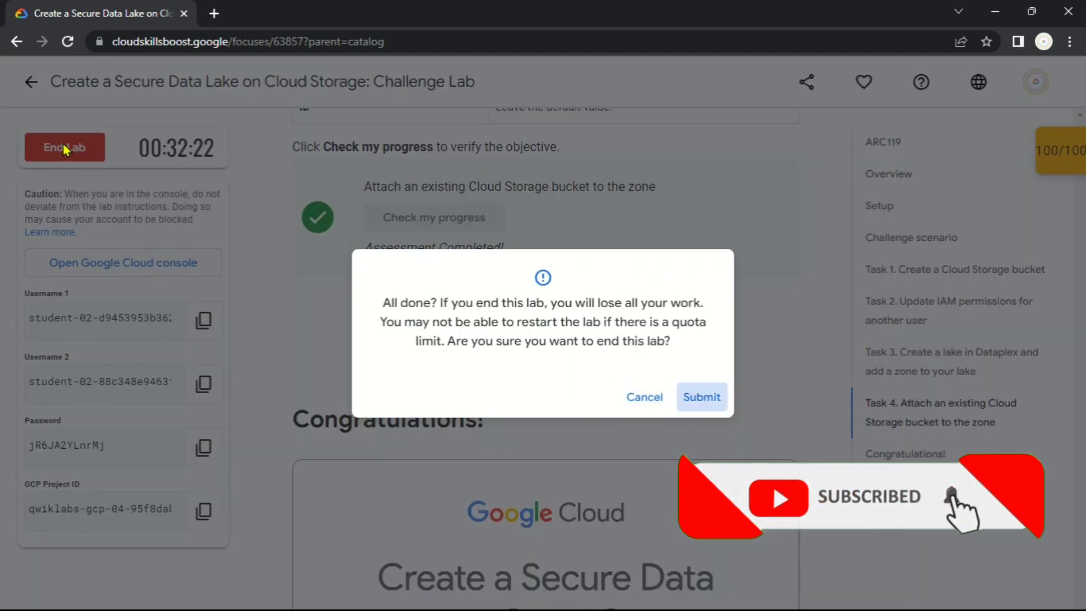
pyautogui.press('Return')
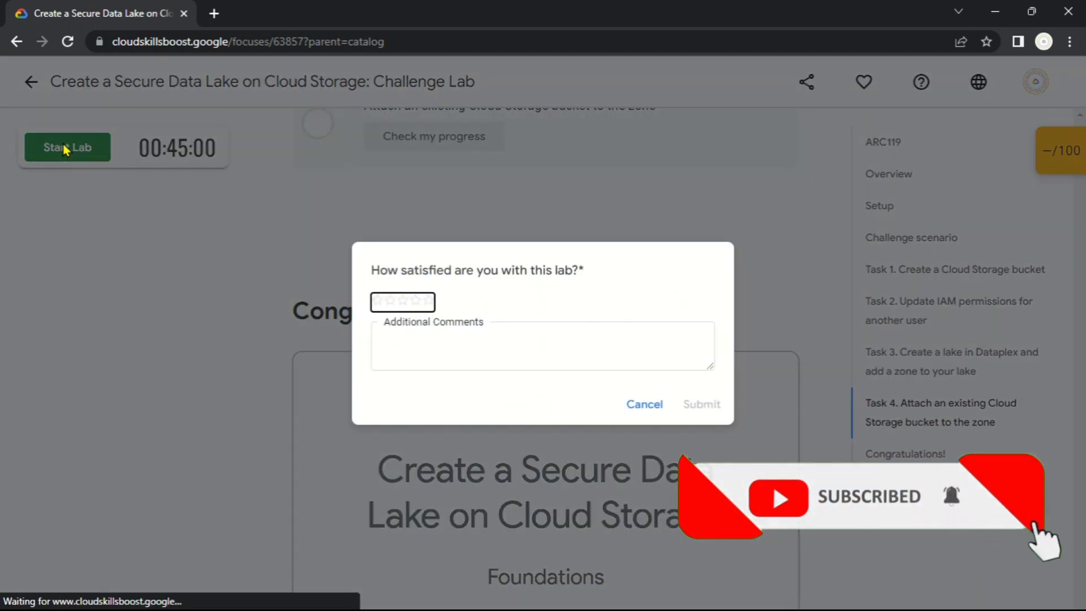
pyautogui.click(431, 301)
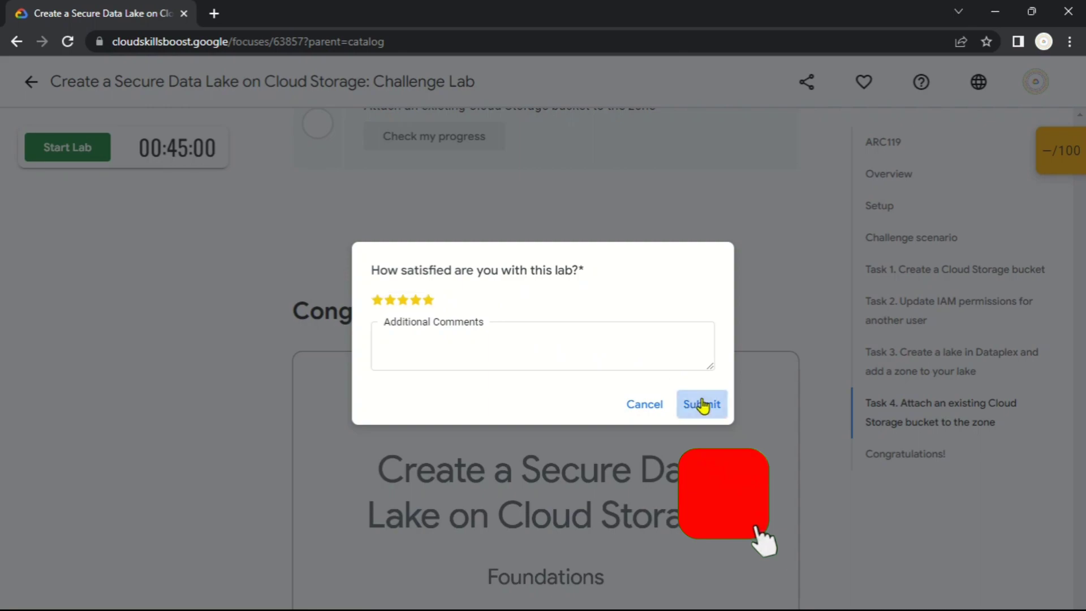
pyautogui.click(701, 404)
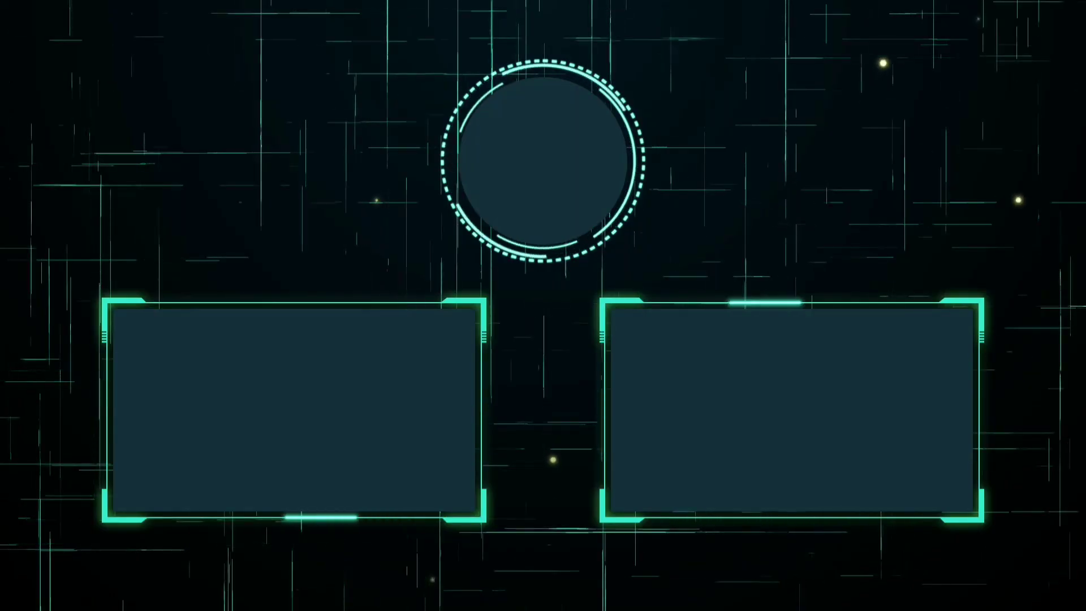